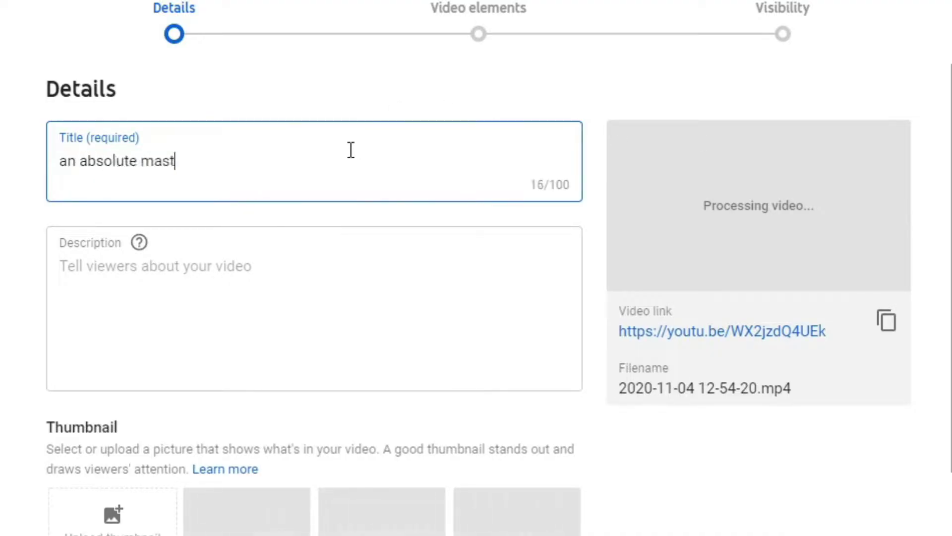
# Complete the video title so it reads "an absolute masterpiece of a roblox video".
pyautogui.write('erpiece of a roblox videw')
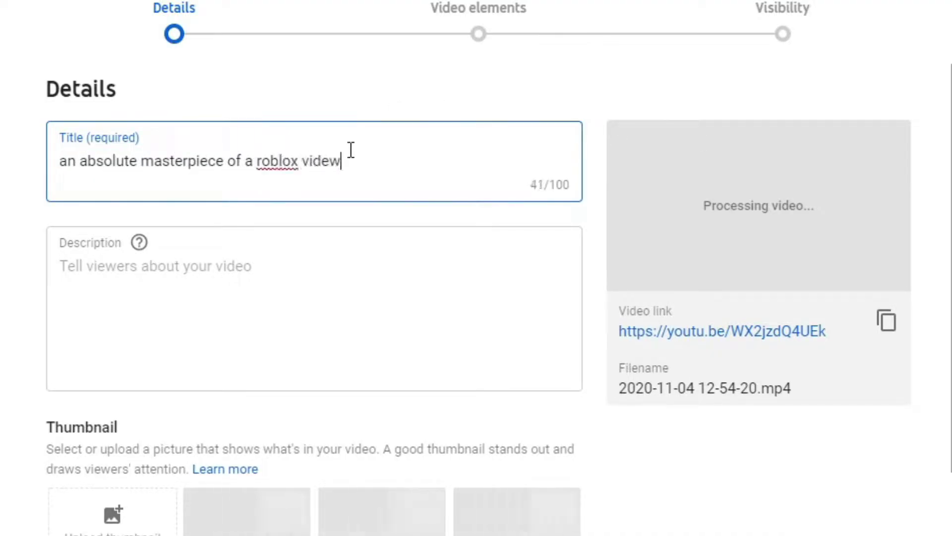
pyautogui.press('BackSpace')
pyautogui.write('o')
pyautogui.click(663, 490)
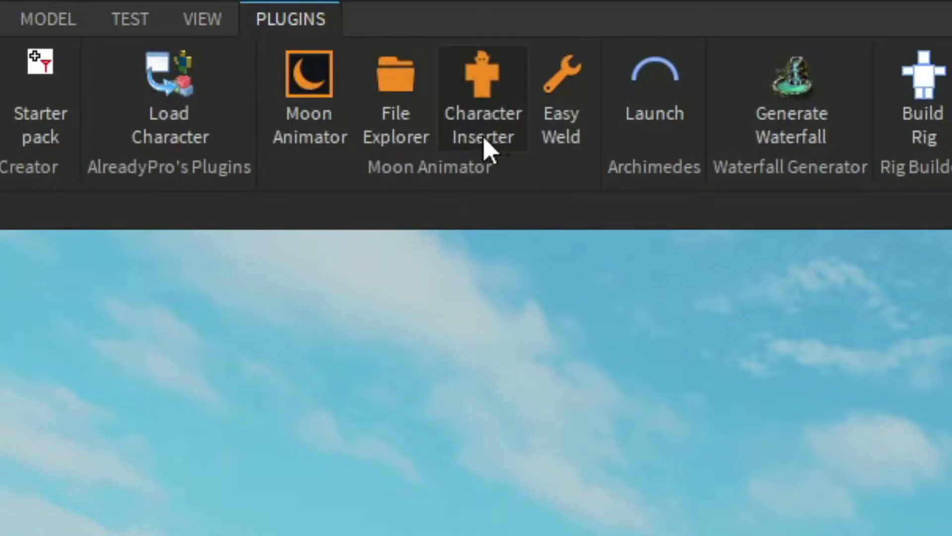
# Open Moon Animator's Character Inserter and browse the saved characters, ending on the sixth one with the red body and horned helmet.
pyautogui.click(478, 128)
pyautogui.moveTo(350, 241); pyautogui.dragTo(365, 206)
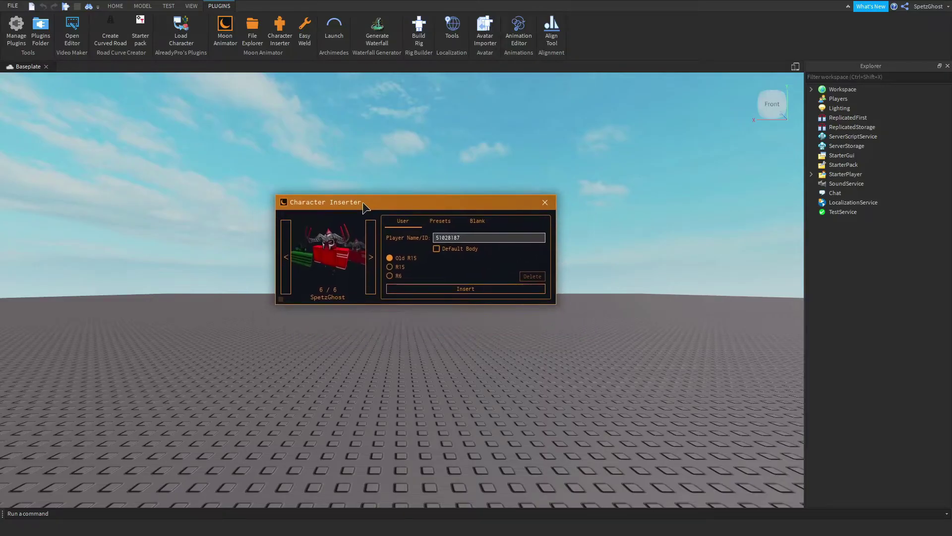
pyautogui.click(287, 257)
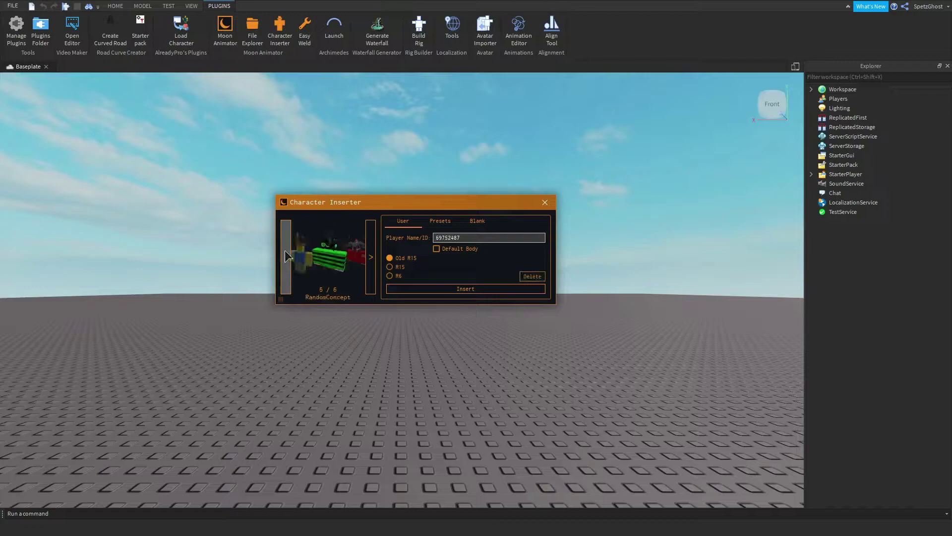
pyautogui.click(286, 256)
pyautogui.click(287, 256)
pyautogui.click(371, 256)
pyautogui.click(371, 256)
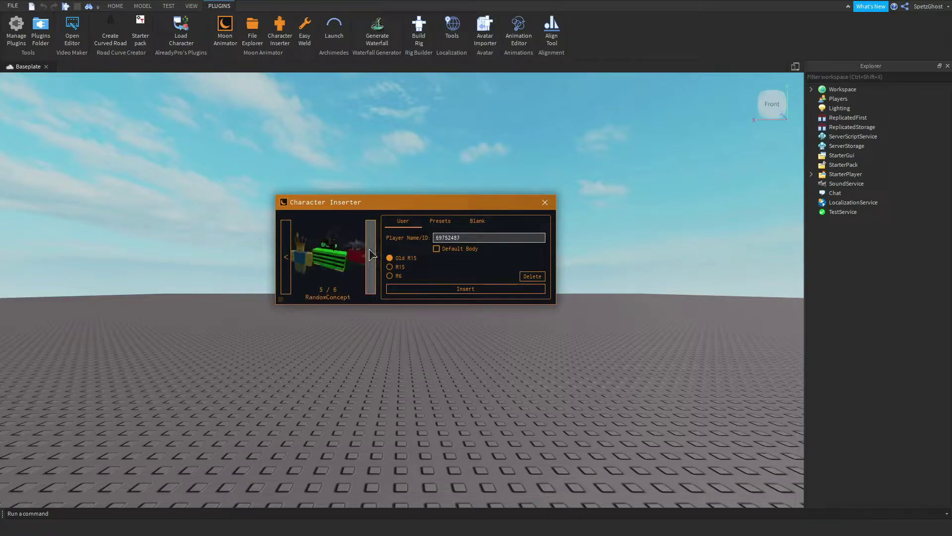
pyautogui.click(371, 256)
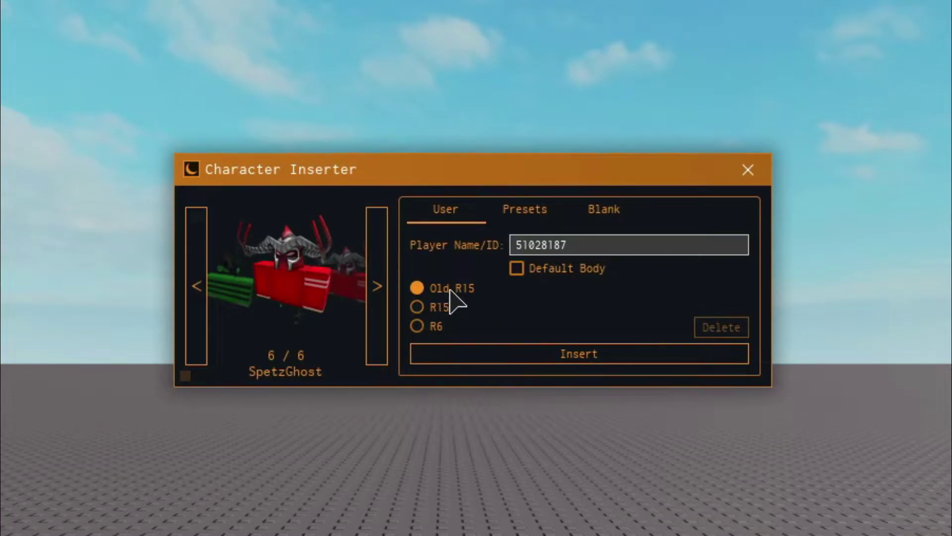
# Insert the chosen character into the workspace as an Old R15 rig and close the Character Inserter.
pyautogui.click(448, 311)
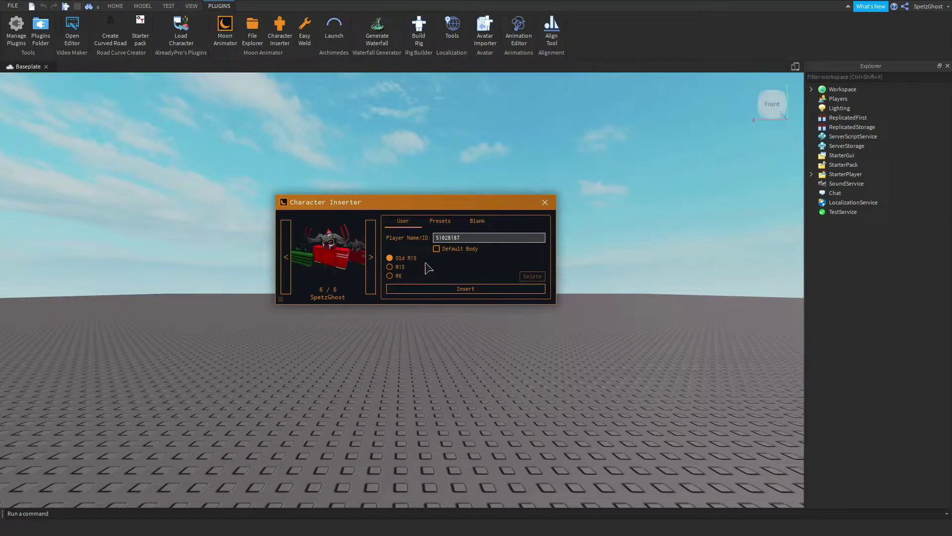
pyautogui.click(465, 289)
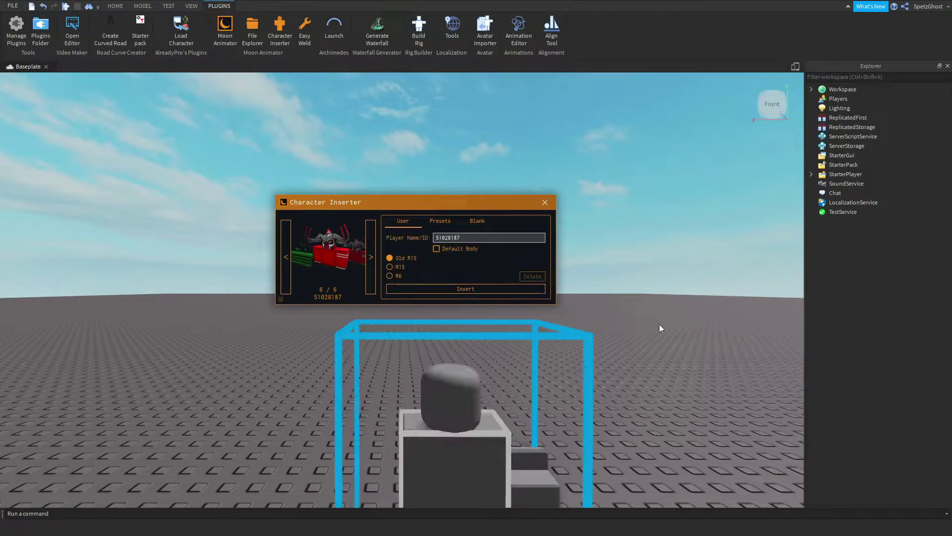
pyautogui.moveTo(636, 308)
pyautogui.mouseDown(button='right')
pyautogui.moveTo(642, 299)
pyautogui.moveTo(627, 296)
pyautogui.mouseUp(button='right')
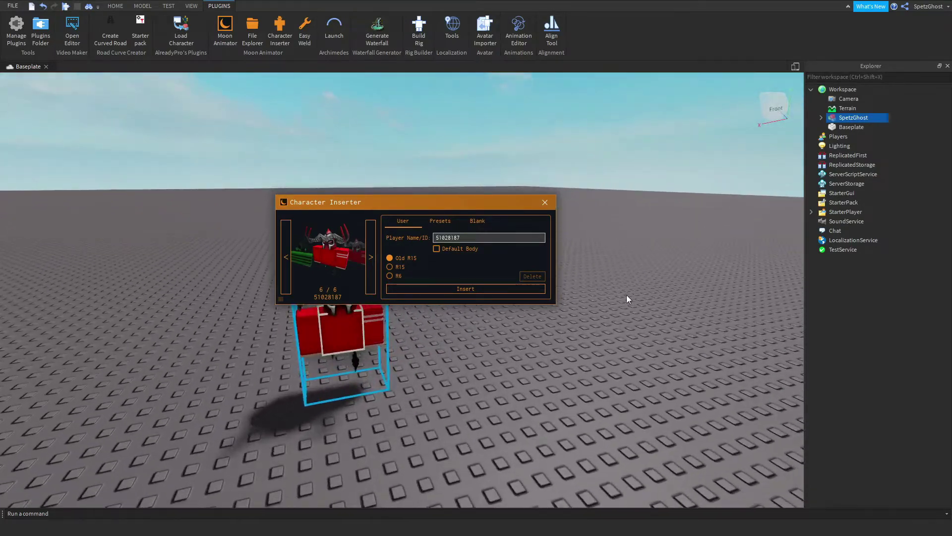
pyautogui.click(544, 203)
pyautogui.moveTo(598, 238); pyautogui.dragTo(592, 244, button='right')
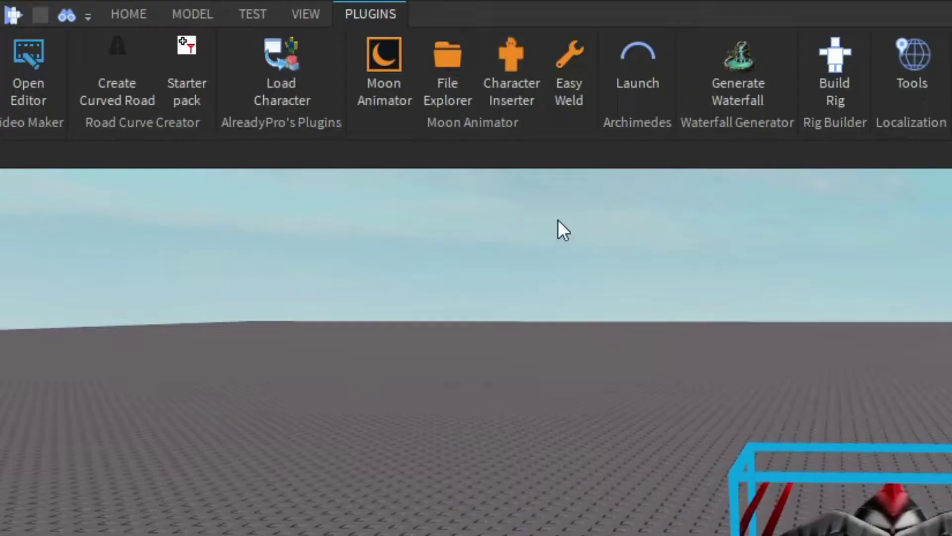
# Create a new animation file named Test in Moon Animator's File Explorer.
pyautogui.click(454, 85)
pyautogui.moveTo(465, 138); pyautogui.dragTo(465, 139, button='right')
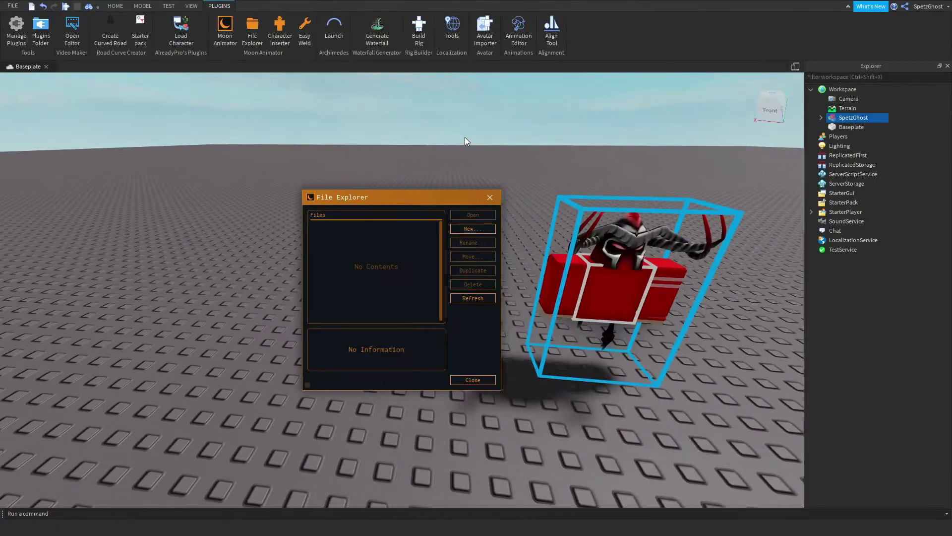
pyautogui.moveTo(429, 201); pyautogui.dragTo(248, 141)
pyautogui.click(290, 168)
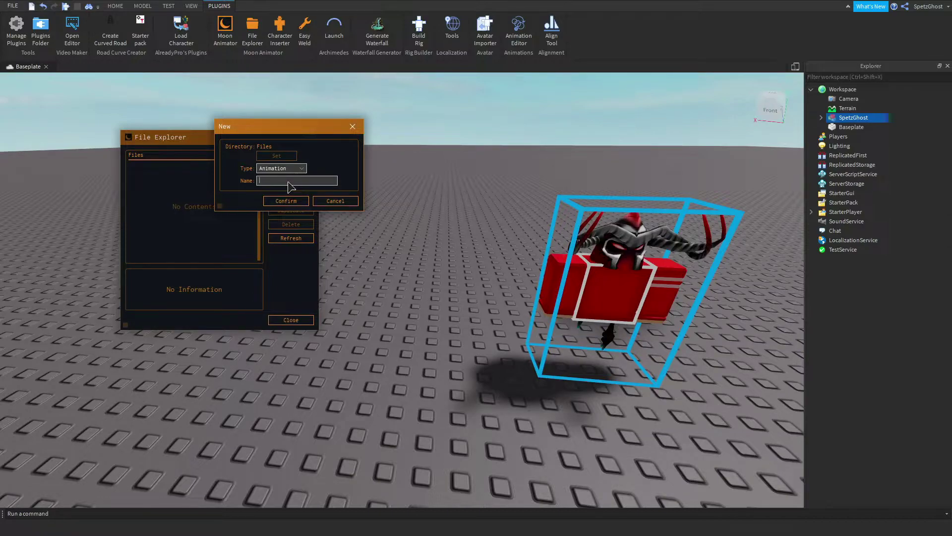
pyautogui.write('Tetst')
pyautogui.doubleClick(289, 181)
pyautogui.write('Test')
pyautogui.click(290, 199)
# Open the Test animation in Moon Animator and place its timeline window clear of the character.
pyautogui.click(291, 154)
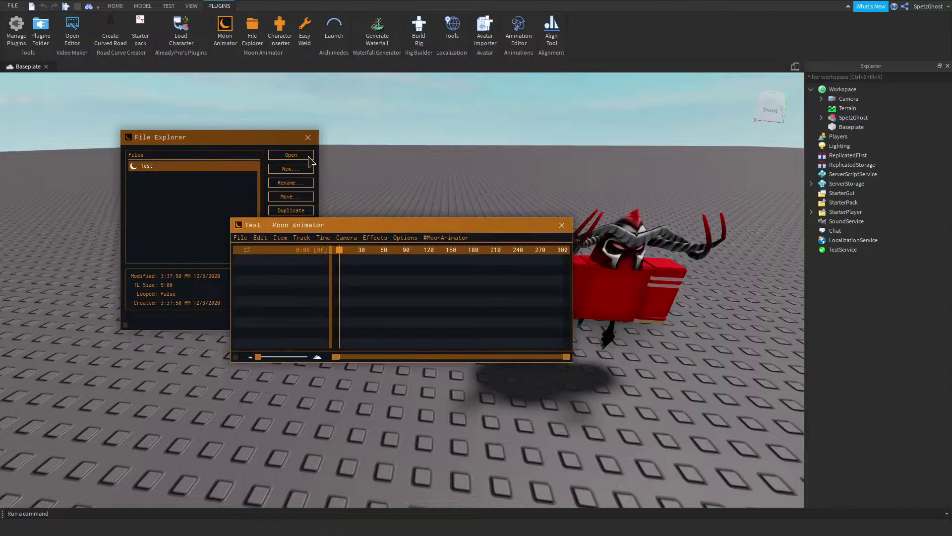
pyautogui.moveTo(370, 232); pyautogui.dragTo(218, 124)
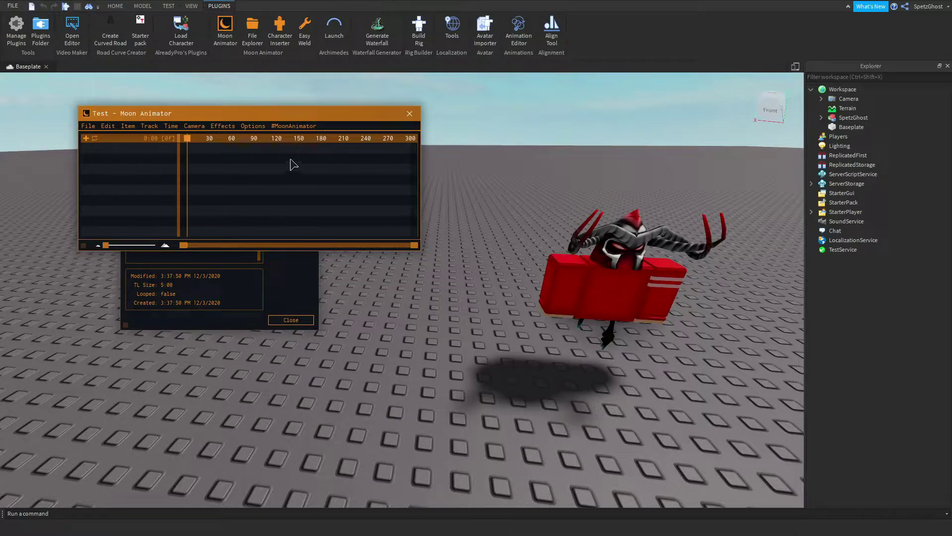
pyautogui.moveTo(260, 115); pyautogui.dragTo(190, 92)
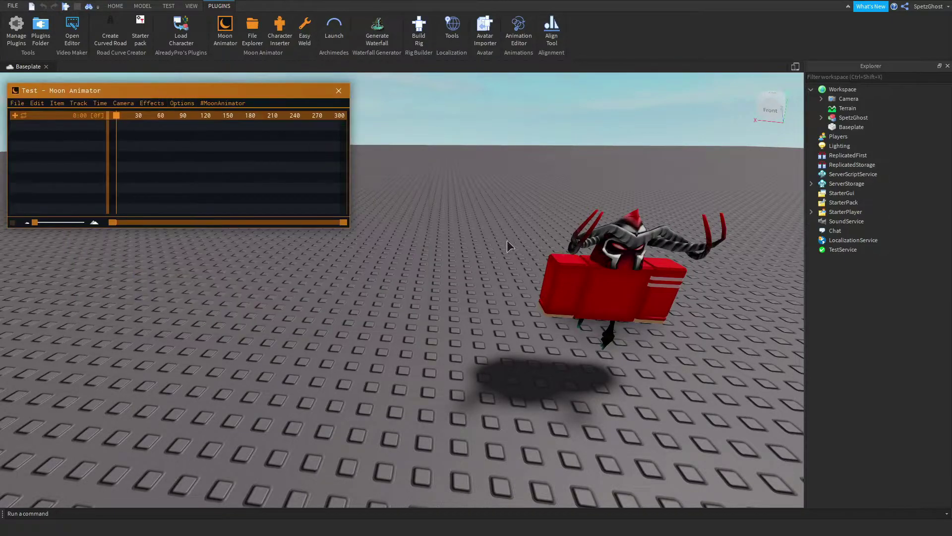
# Add the character to the Test animation as an item with the Rig property and no marker track.
pyautogui.moveTo(507, 243); pyautogui.dragTo(504, 204, button='right')
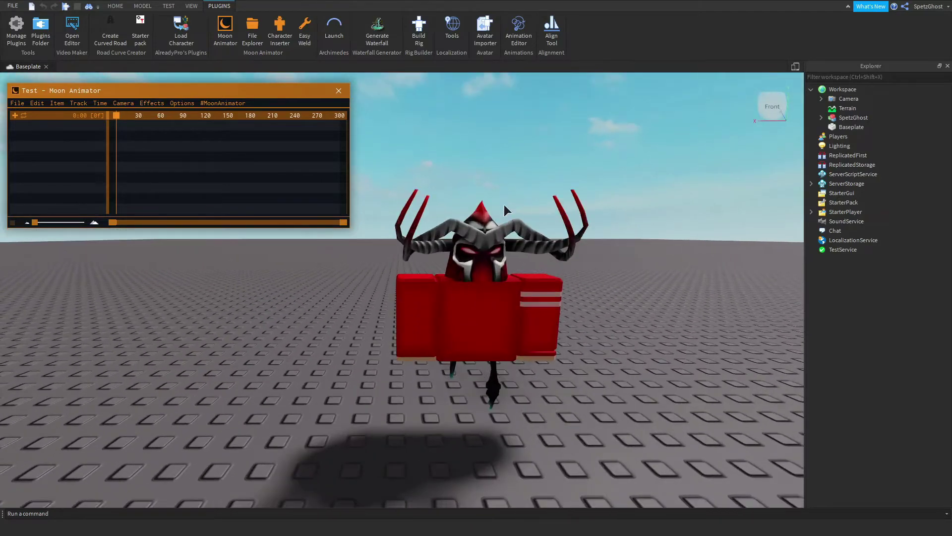
pyautogui.click(495, 300)
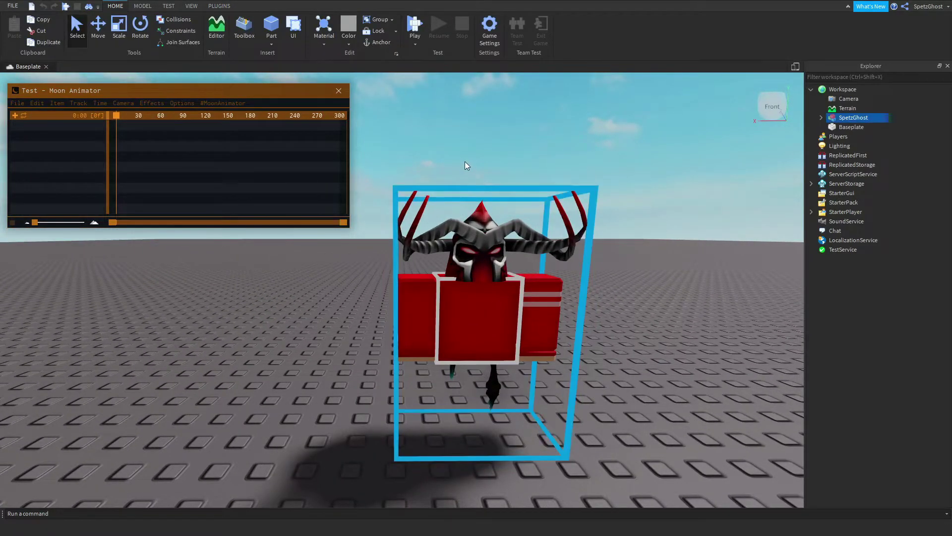
pyautogui.click(463, 127)
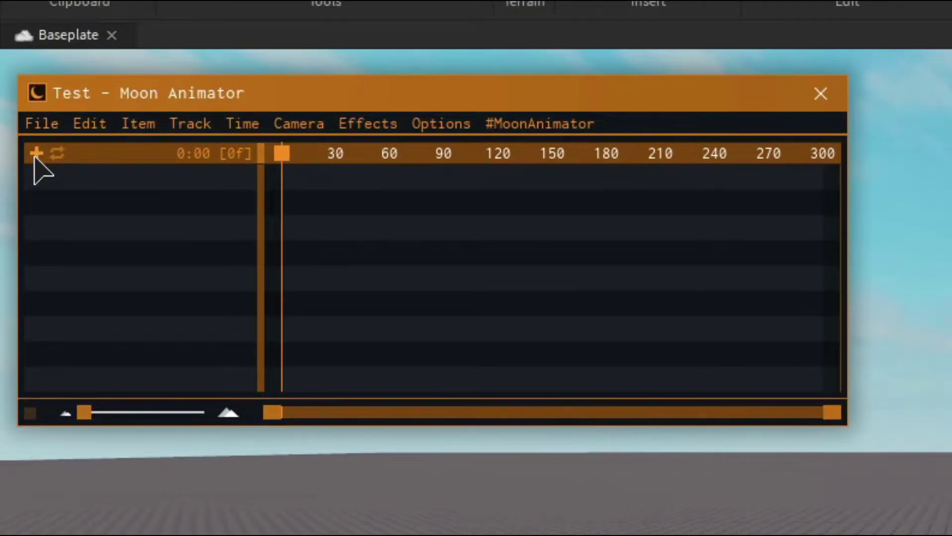
pyautogui.click(15, 116)
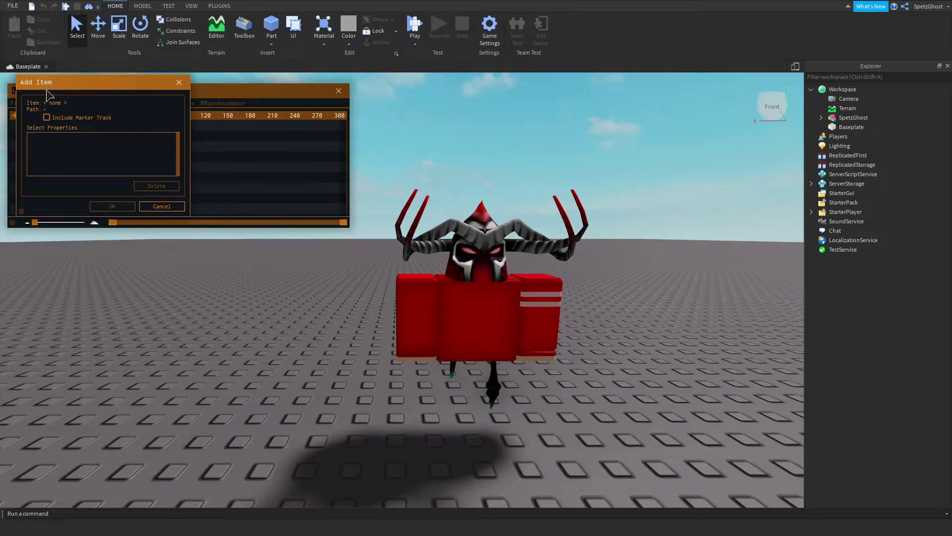
pyautogui.click(543, 261)
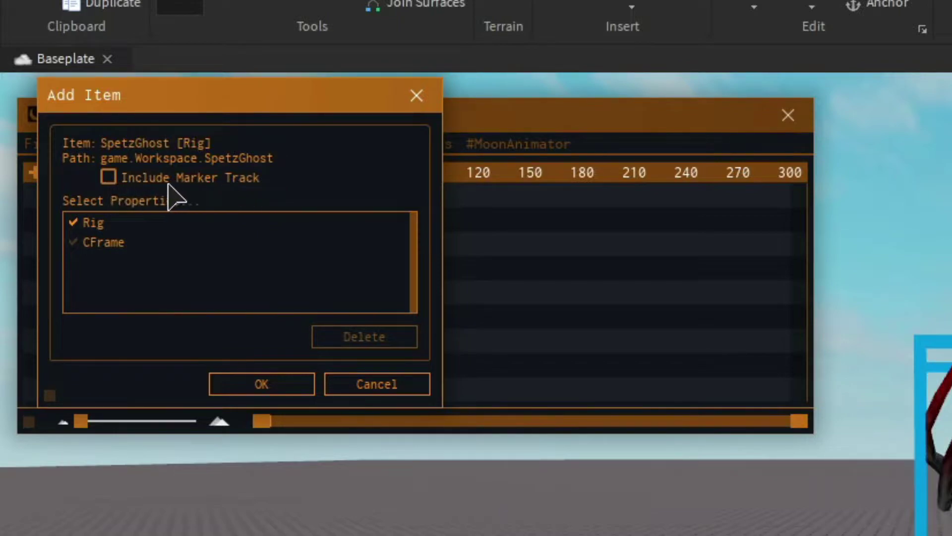
pyautogui.click(243, 379)
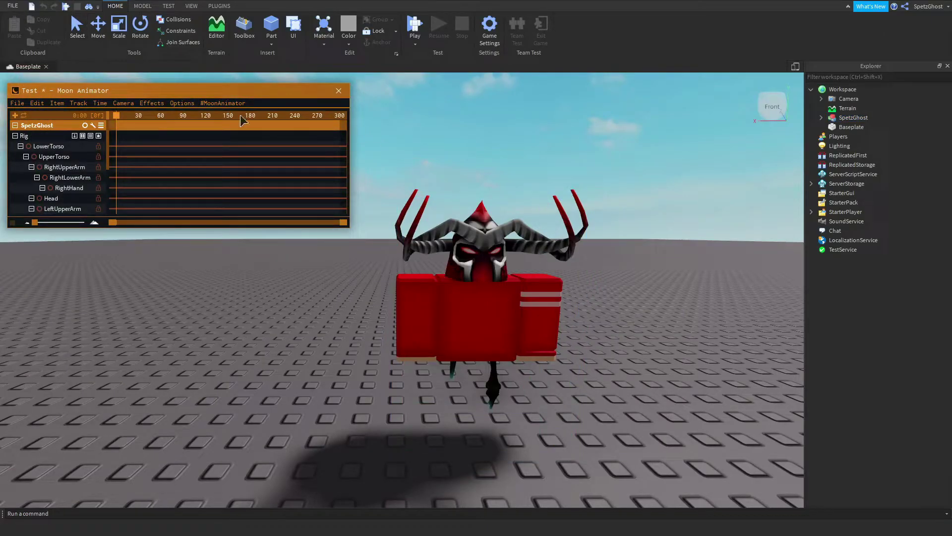
# Look through the rig's body-part tracks and pick the character's arms to inspect their rotation handles.
pyautogui.scroll(-3, 65, 159)
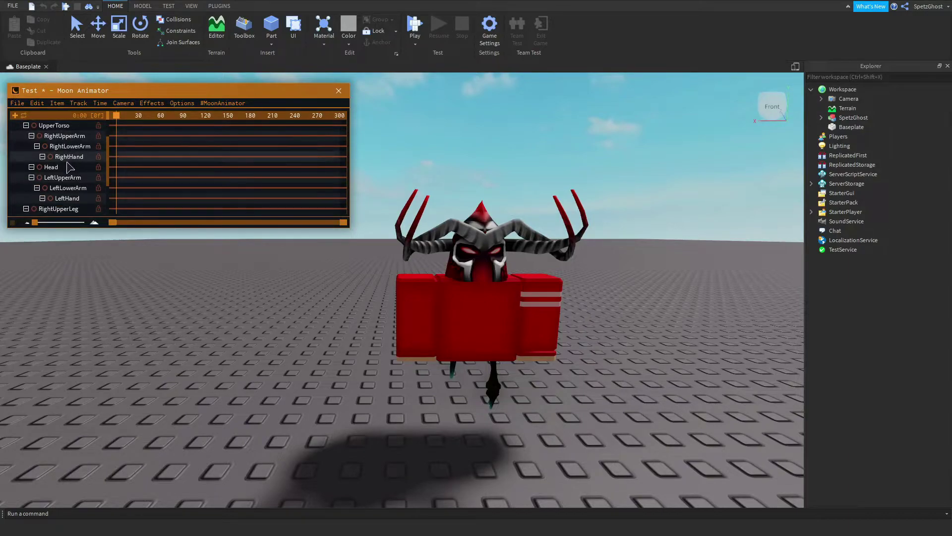
pyautogui.scroll(2, 65, 159)
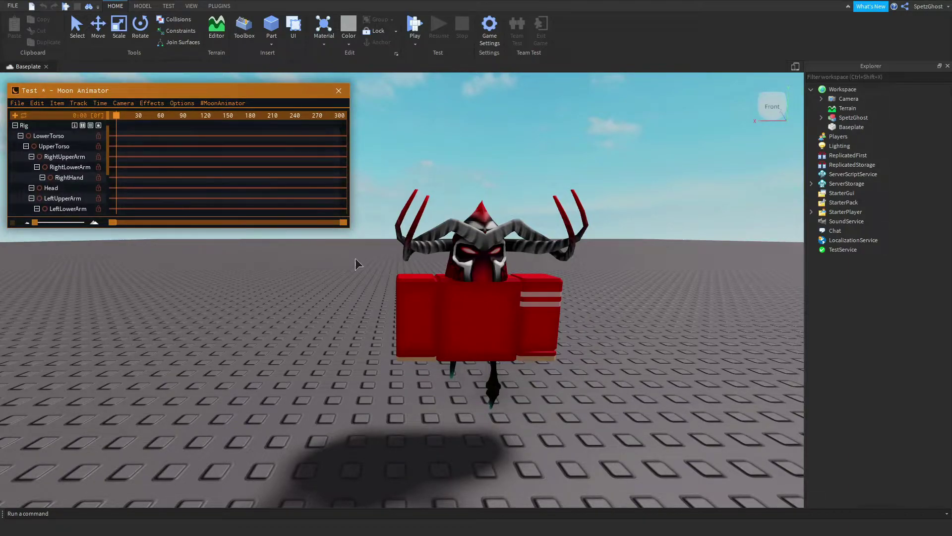
pyautogui.click(414, 301)
pyautogui.click(406, 340)
pyautogui.click(543, 306)
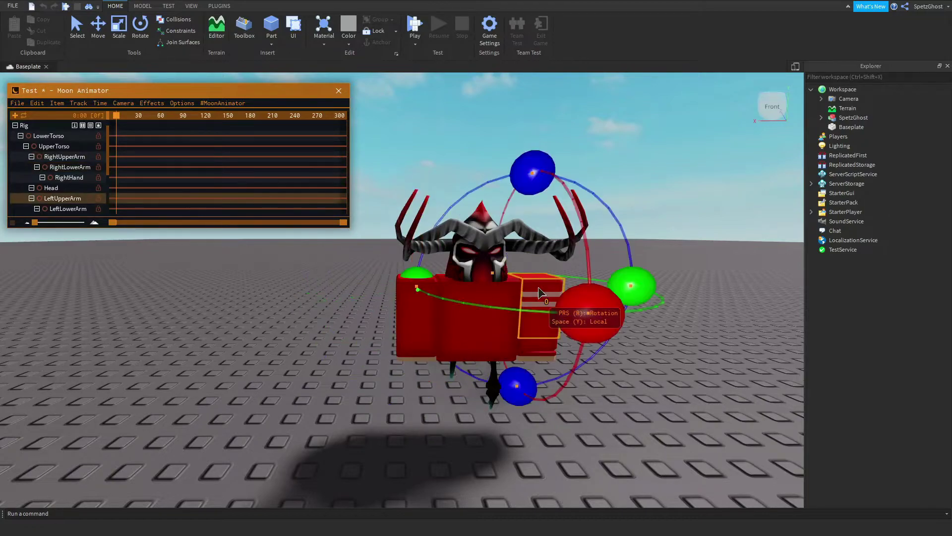
pyautogui.click(623, 200)
pyautogui.press('s')
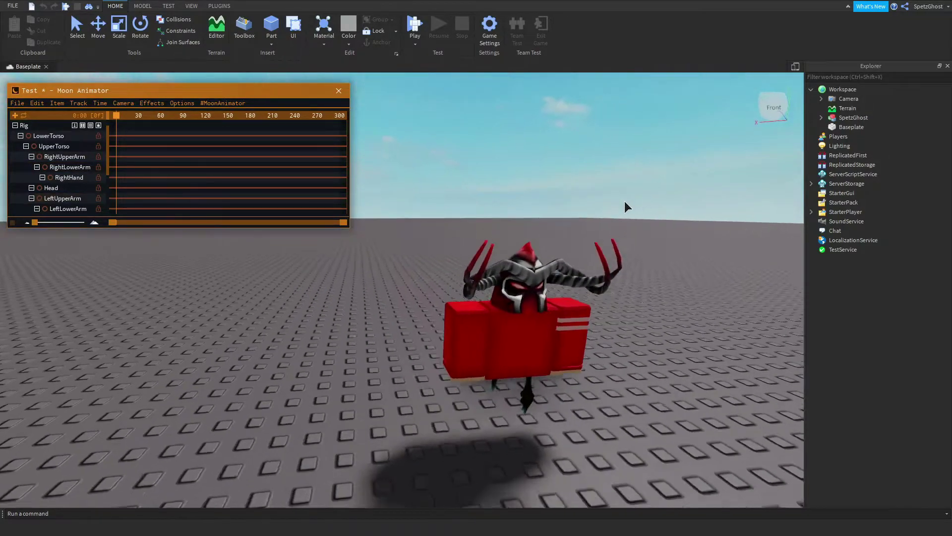
pyautogui.press('w')
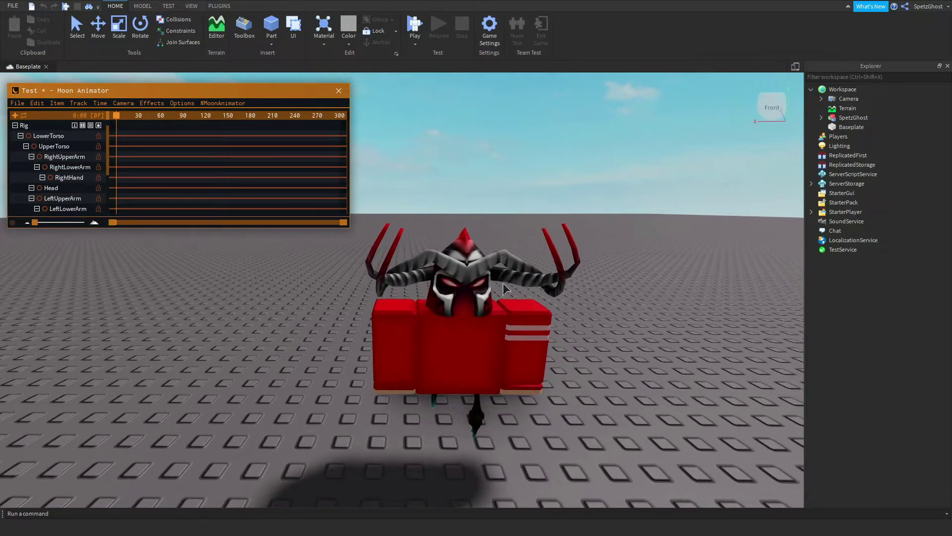
# Pose the character at frame 0 by rotating the head and both arms with the rotation handles.
pyautogui.click(474, 297)
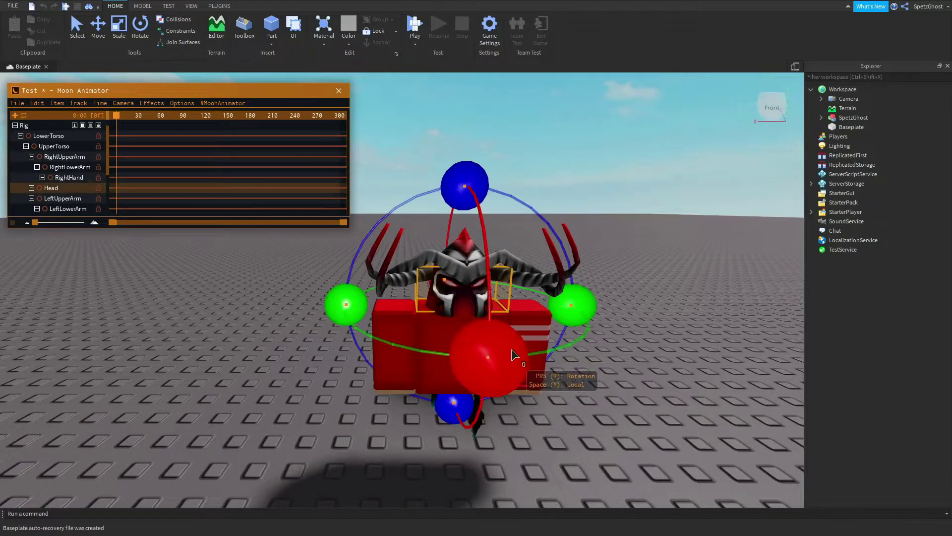
pyautogui.click(392, 343)
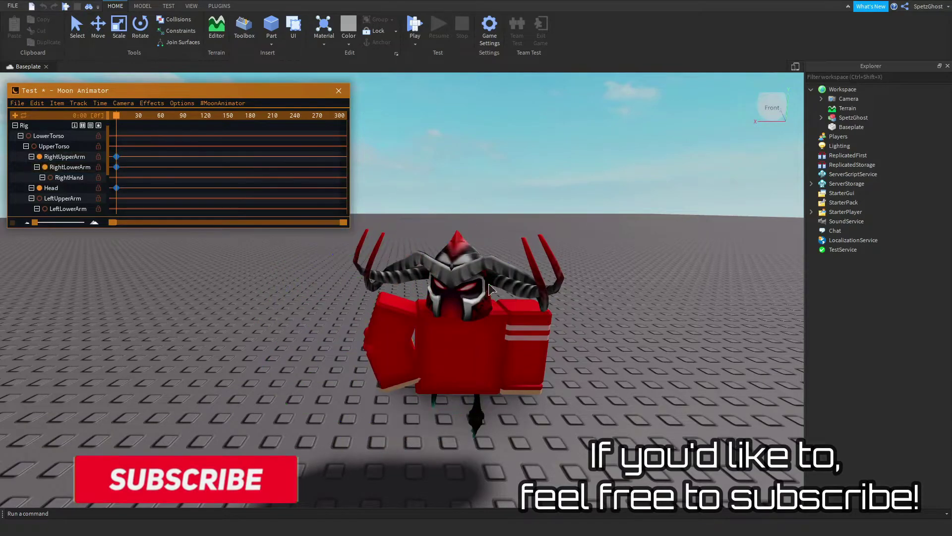
pyautogui.click(575, 194)
pyautogui.click(526, 342)
pyautogui.click(561, 223)
pyautogui.scroll(-3, 561, 223)
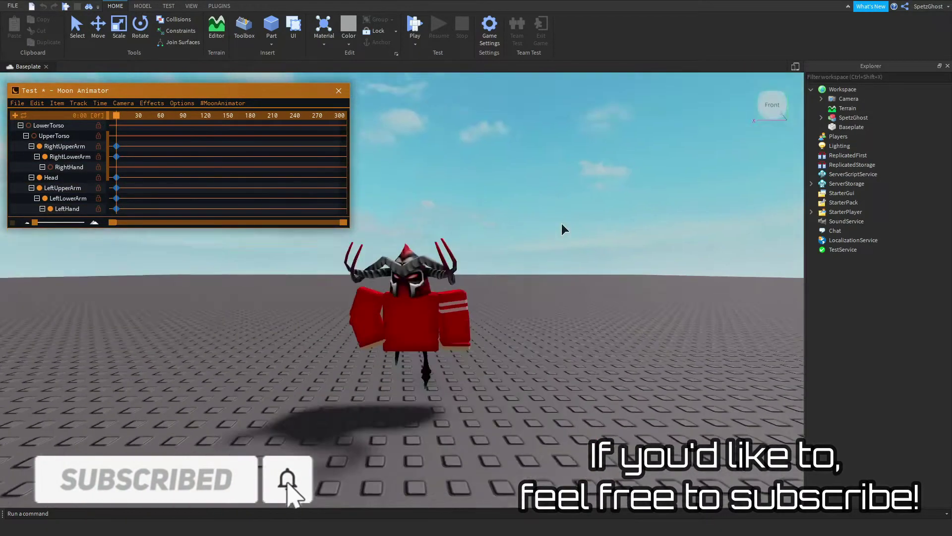
pyautogui.scroll(3, 561, 223)
pyautogui.moveTo(562, 224); pyautogui.dragTo(600, 274, button='right')
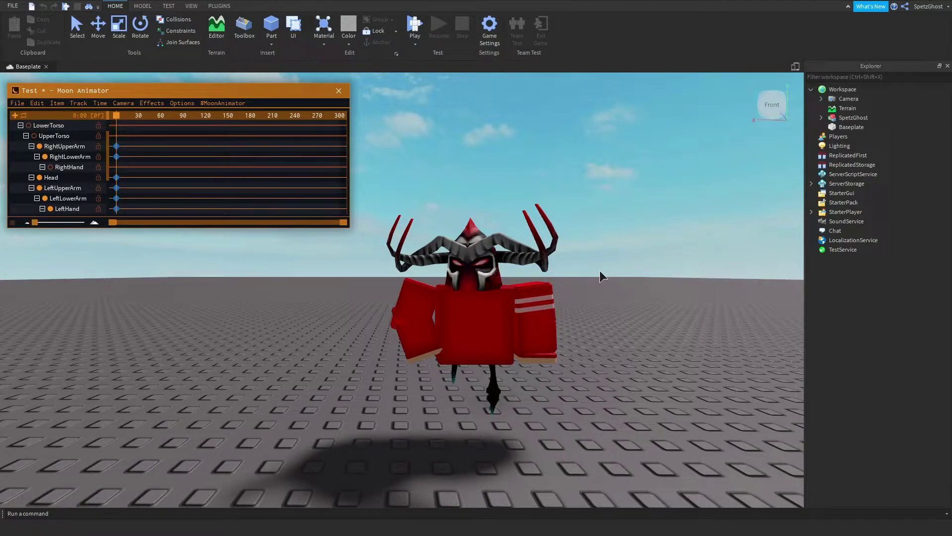
# Start exporting the posed character model as a selection and move the Export Selection dialog away from the screen edge.
pyautogui.click(200, 6)
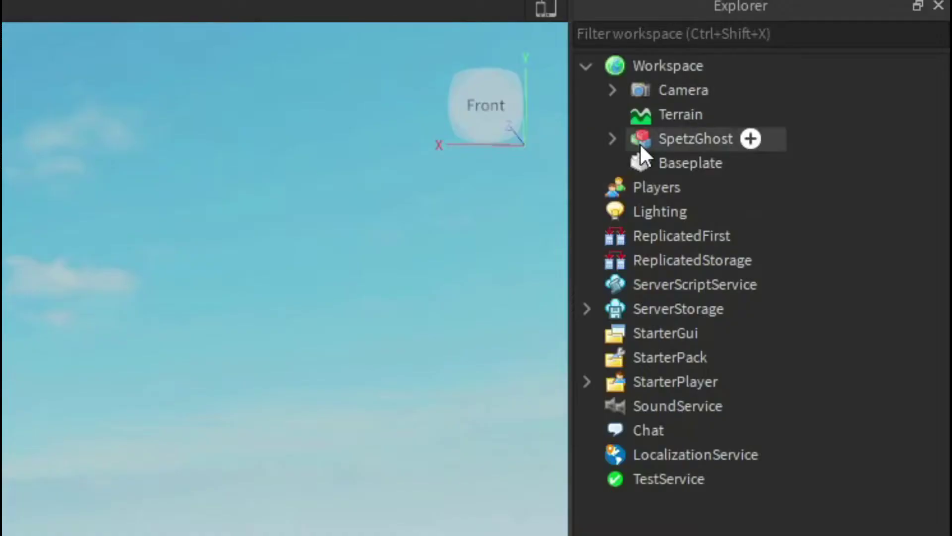
pyautogui.click(640, 141)
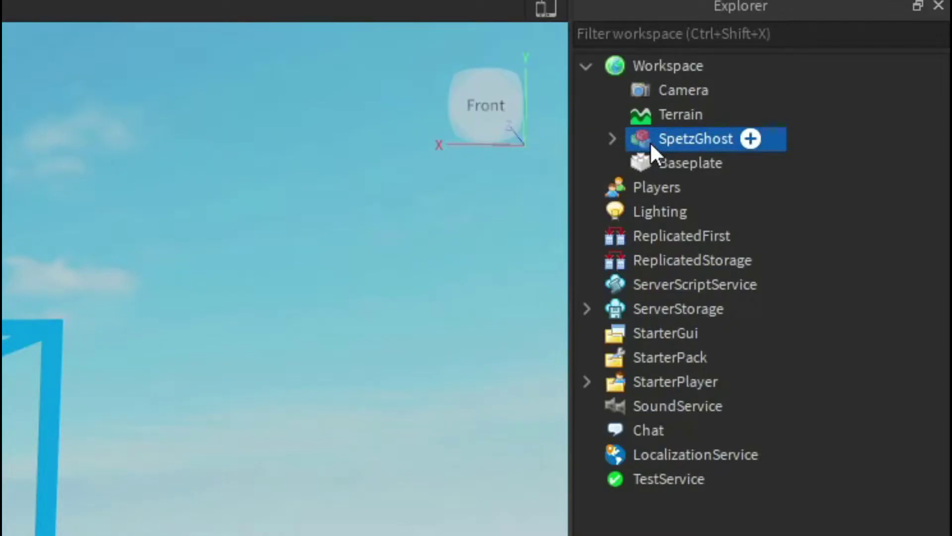
pyautogui.rightClick(650, 141)
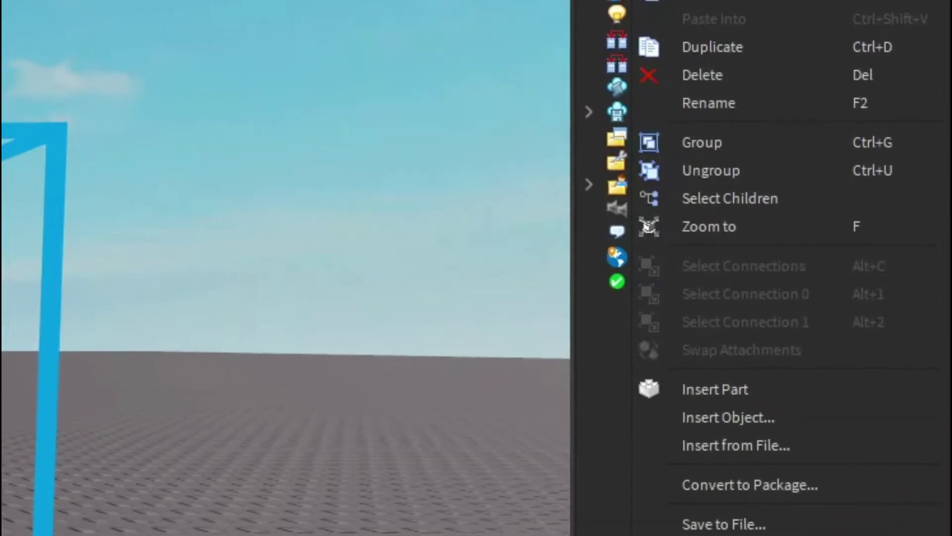
pyautogui.click(726, 527)
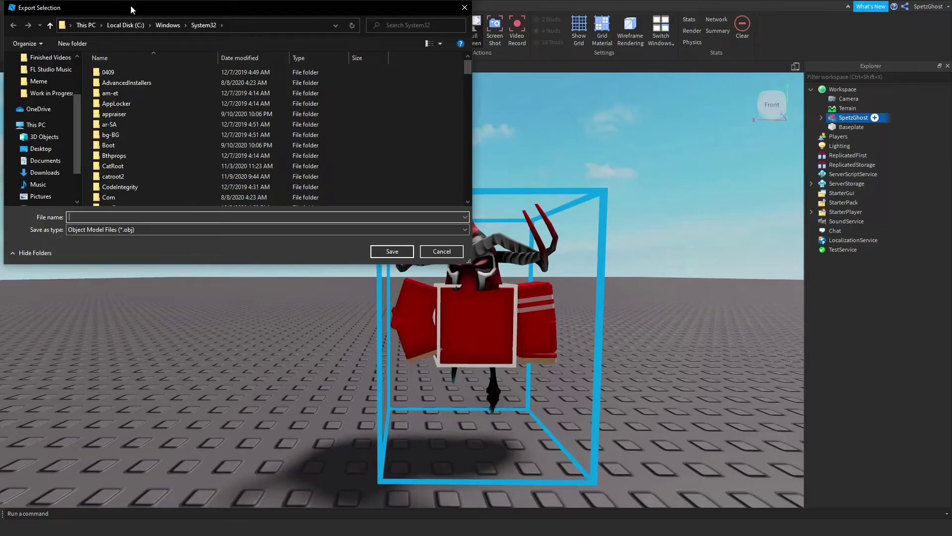
pyautogui.moveTo(131, 6); pyautogui.dragTo(221, 106)
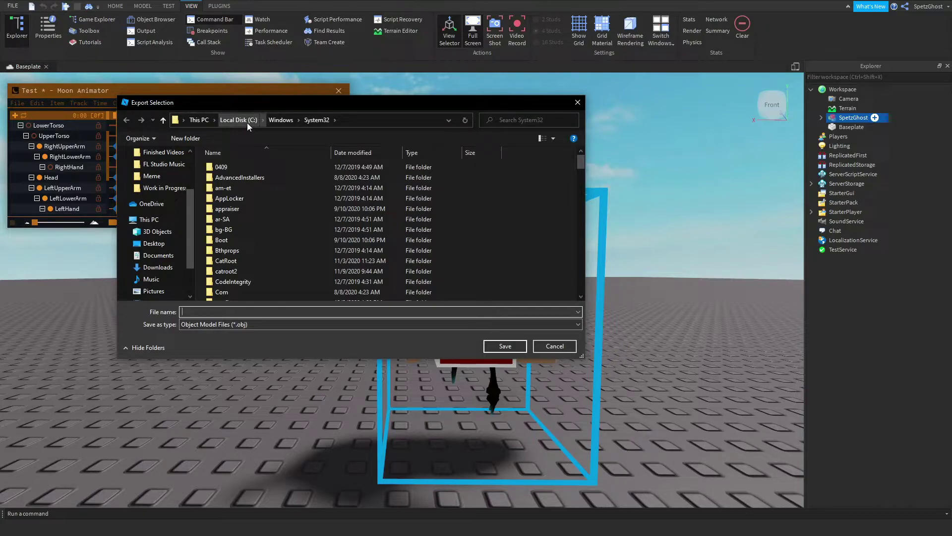
pyautogui.moveTo(246, 105); pyautogui.dragTo(254, 102)
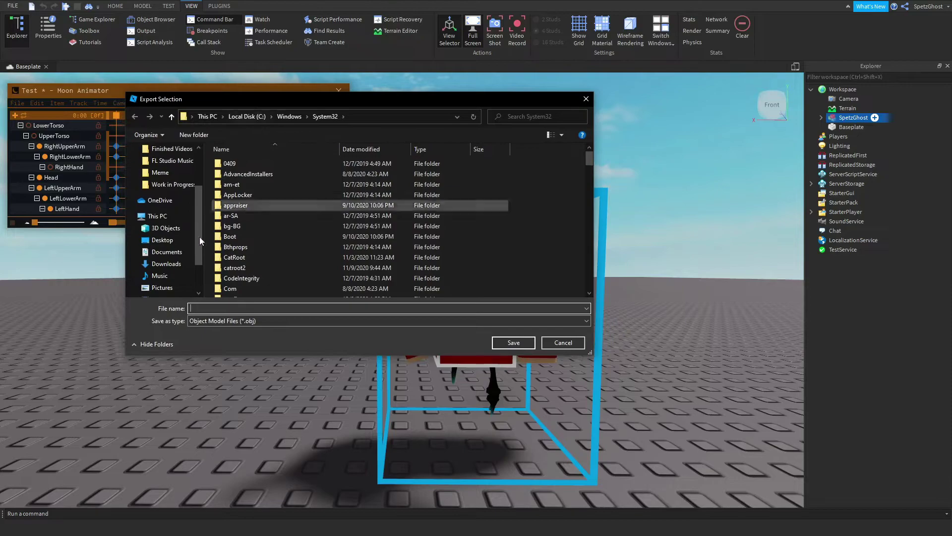
# Set the export location to the .obj Files folder inside Pictures > Roblox Renders.
pyautogui.scroll(-1, 172, 252)
pyautogui.click(163, 263)
pyautogui.scroll(-1, 264, 253)
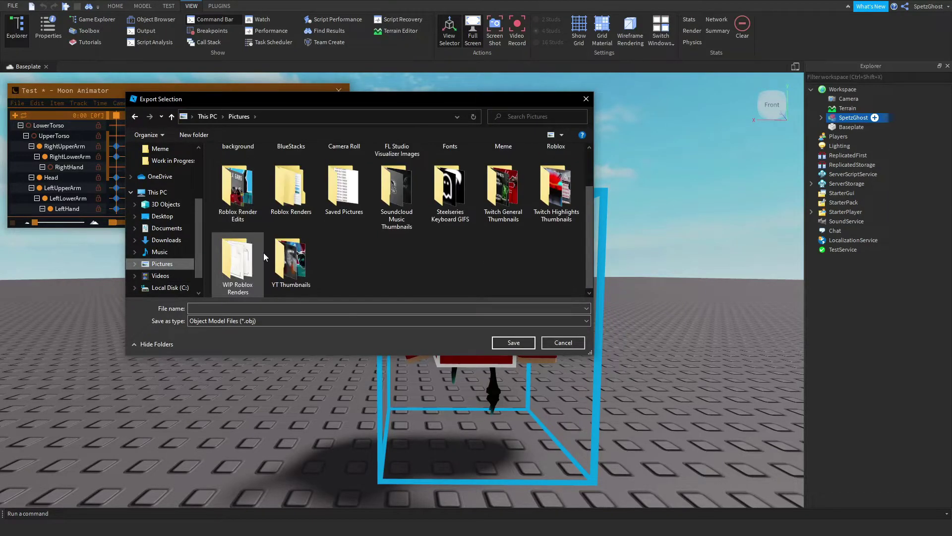
pyautogui.doubleClick(290, 191)
pyautogui.doubleClick(237, 173)
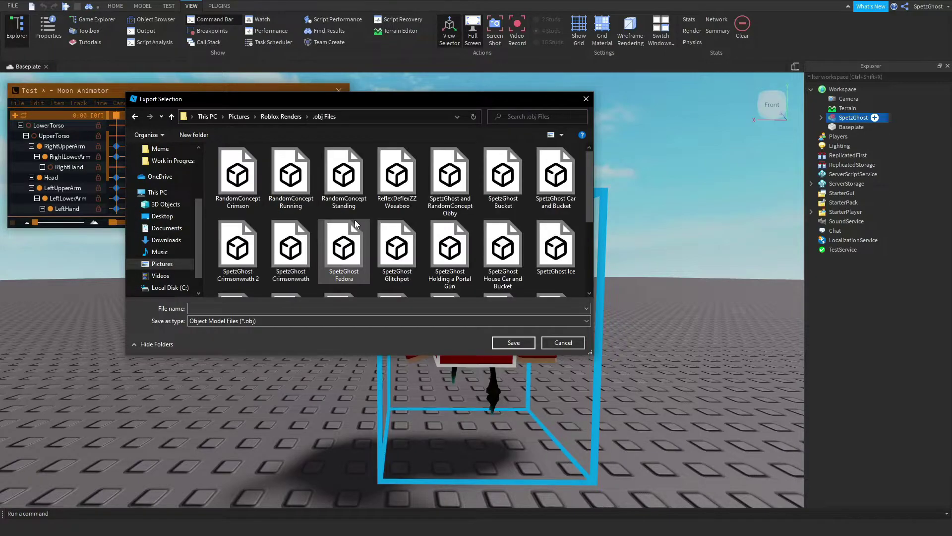
# Name the export "SpetzGhost Crimsonwrath 3" and save it as an OBJ file.
pyautogui.click(233, 308)
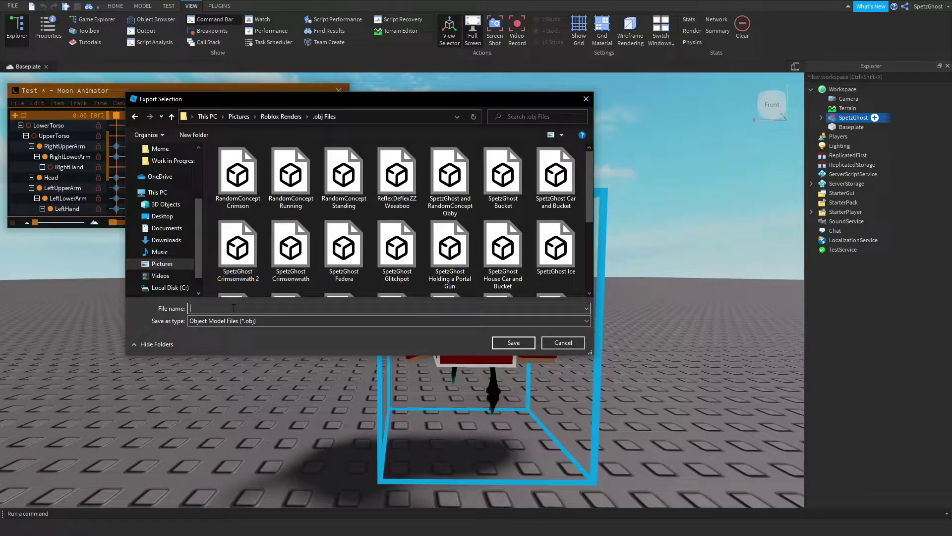
pyautogui.write('SpetzGhost Crimsonwrath 3')
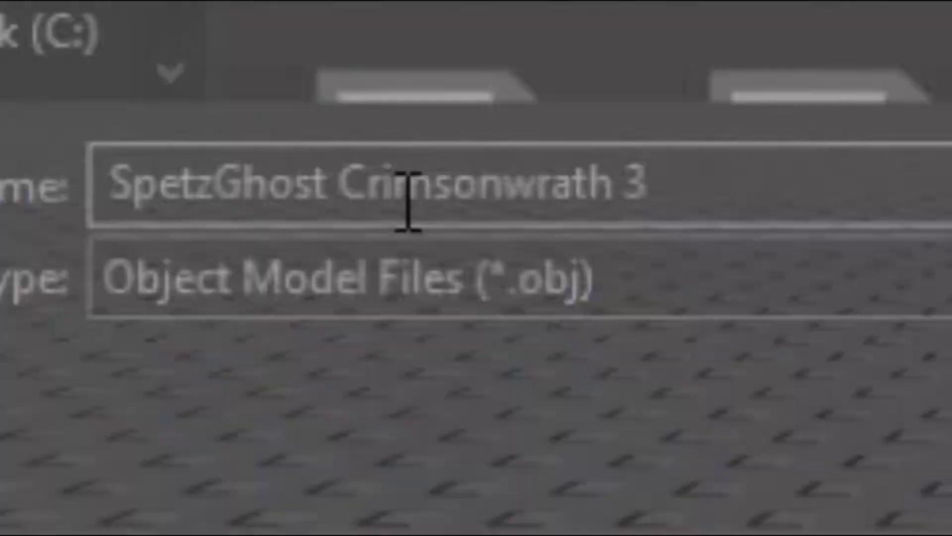
pyautogui.press('Return')
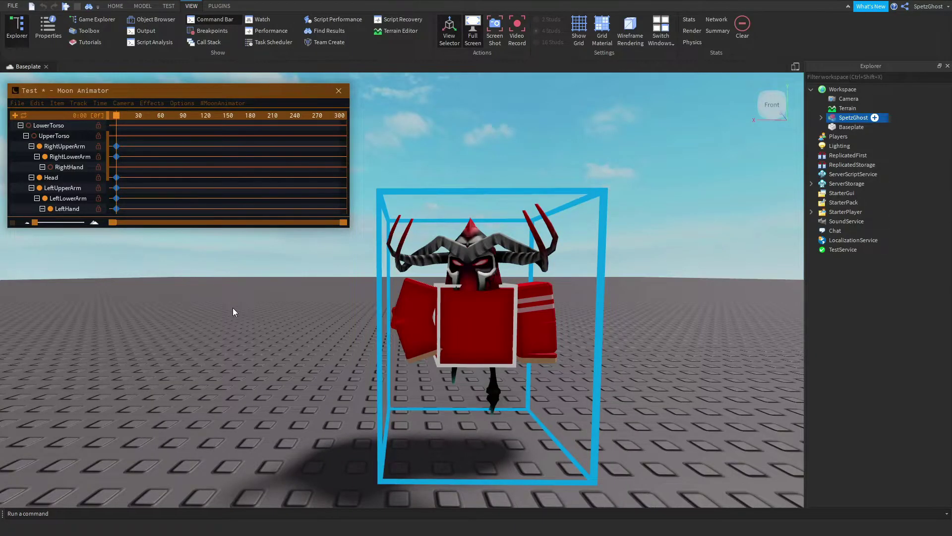
# Switch to Blender, start a new General file and delete the default cube.
pyautogui.click(234, 312)
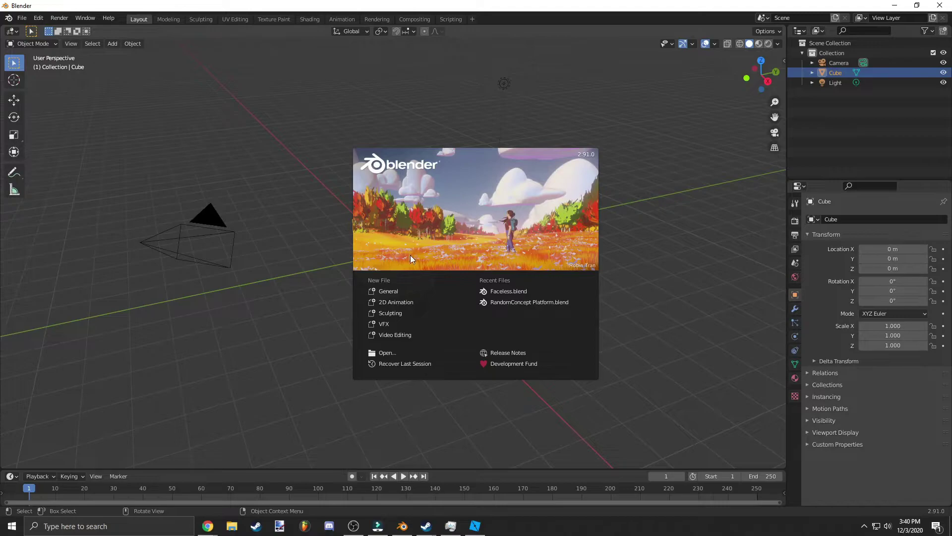
pyautogui.click(398, 292)
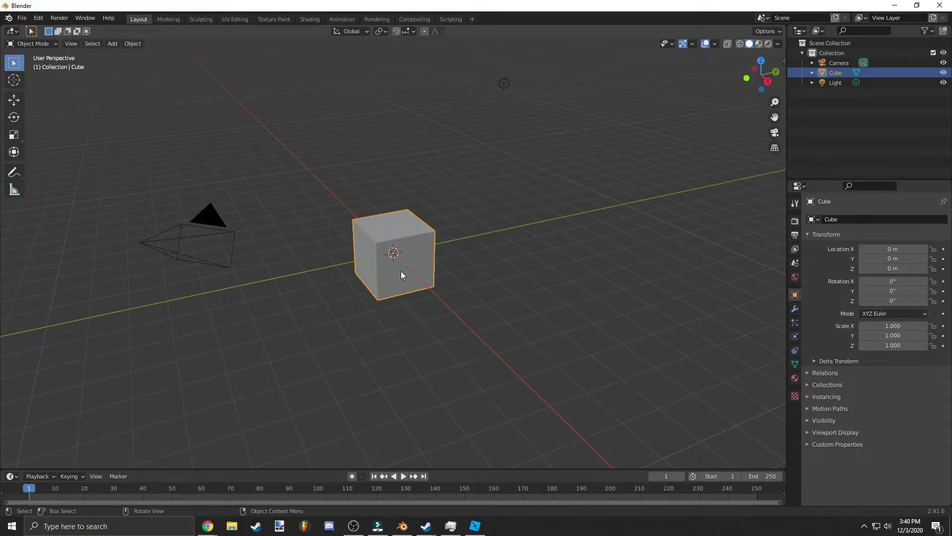
pyautogui.press('Delete')
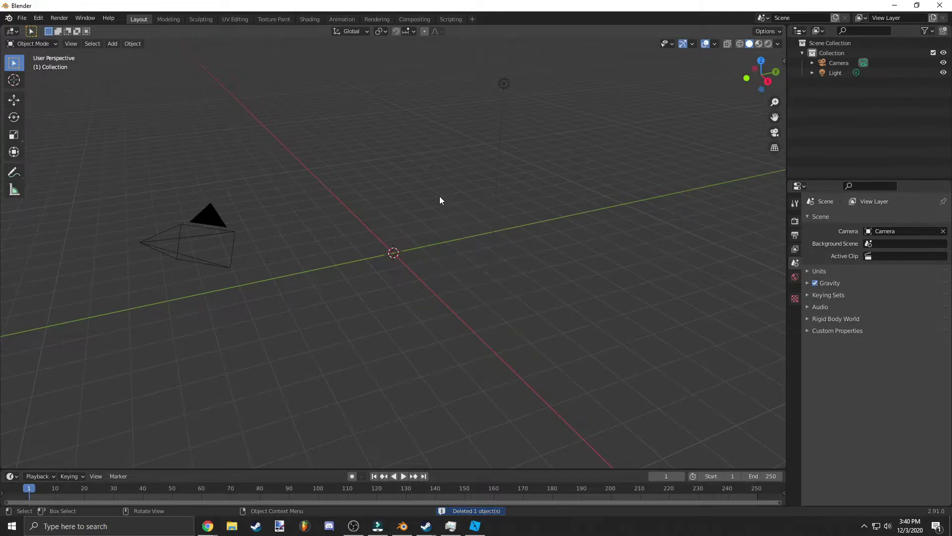
# Import the Wavefront file "SpetzGhost Crimsonwrath 3.obj" into the scene.
pyautogui.click(22, 18)
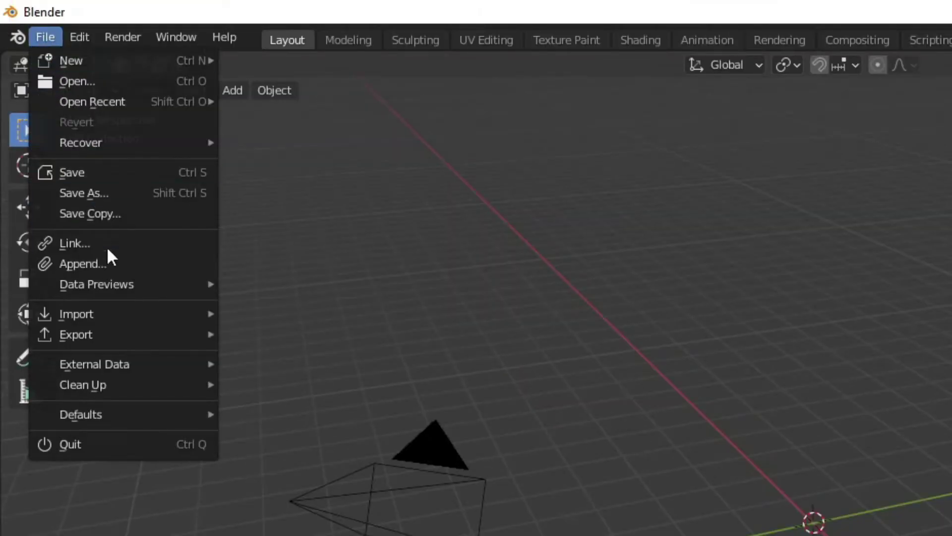
pyautogui.moveTo(109, 309)
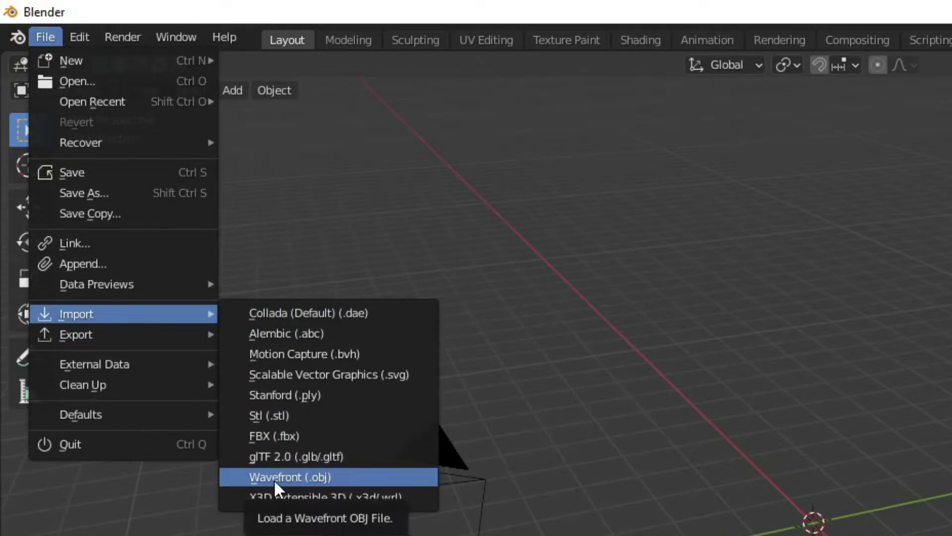
pyautogui.click(425, 477)
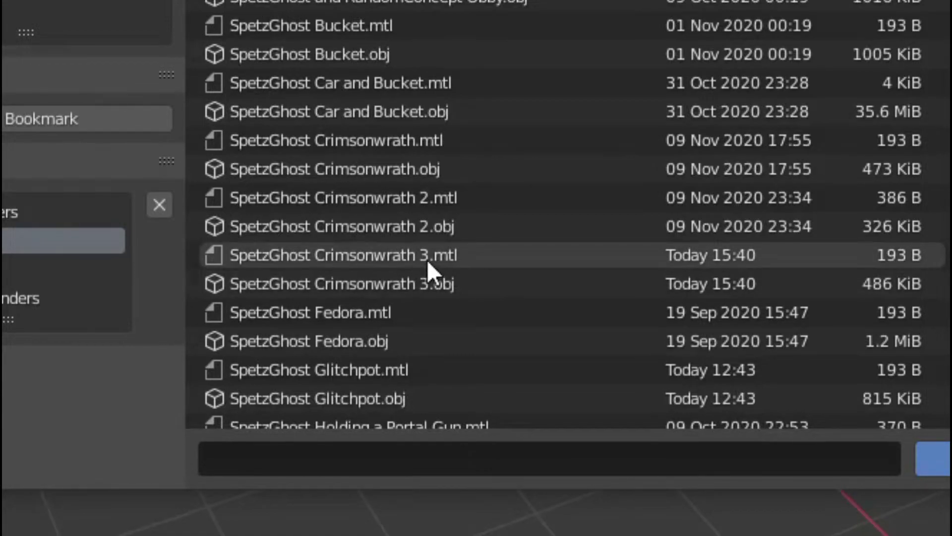
pyautogui.doubleClick(429, 282)
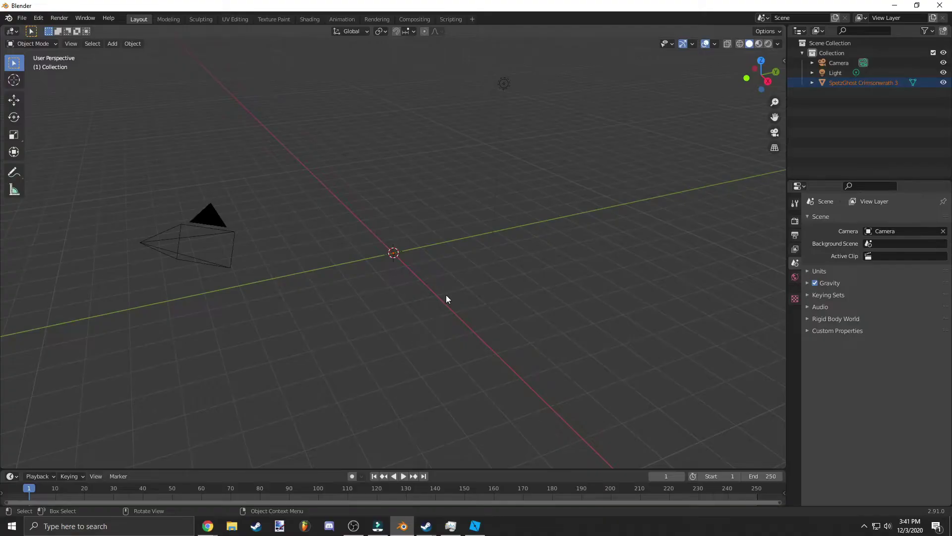
# Move the imported character along the Y axis to bring it close to the scene origin, then deselect it.
pyautogui.scroll(-9, 449, 294)
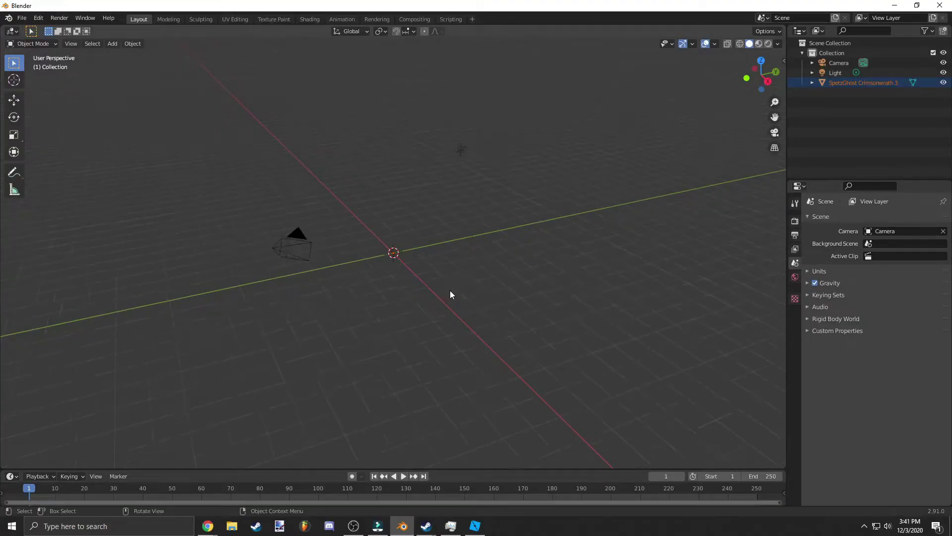
pyautogui.scroll(-5, 451, 294)
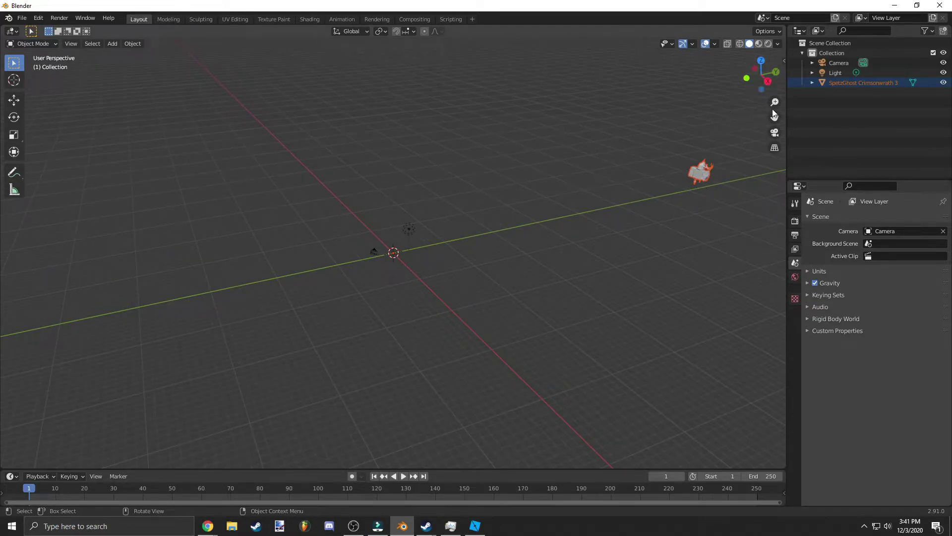
pyautogui.click(13, 103)
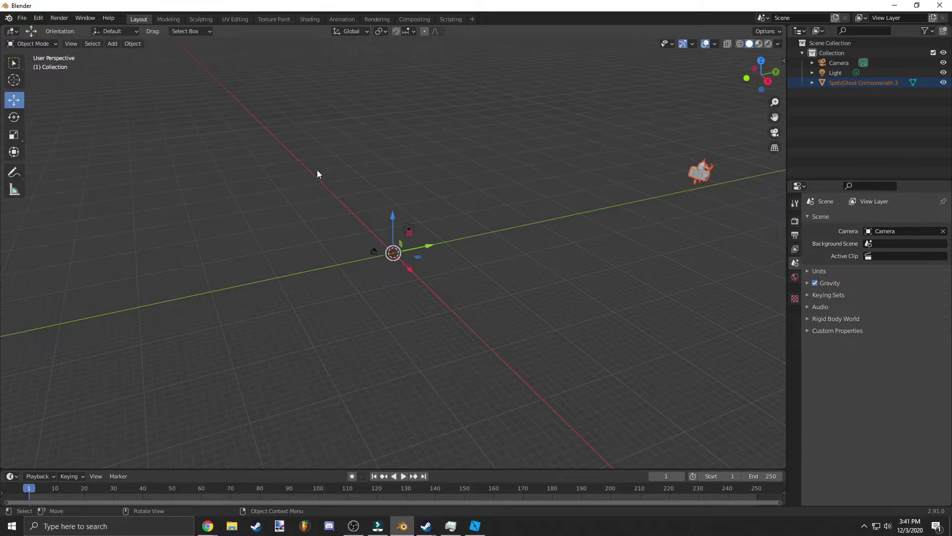
pyautogui.moveTo(419, 246); pyautogui.dragTo(15, 303)
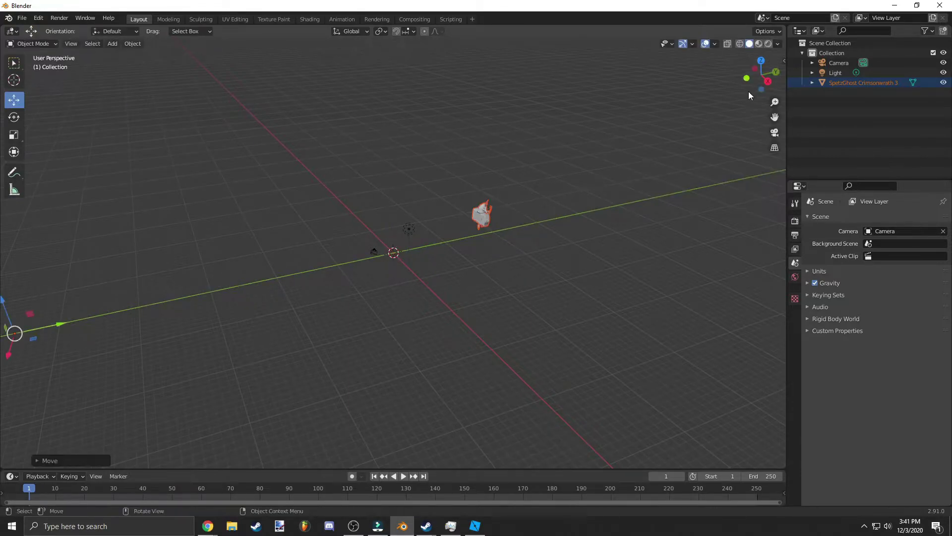
pyautogui.moveTo(15, 302); pyautogui.dragTo(394, 209, button='middle')
pyautogui.click(394, 208)
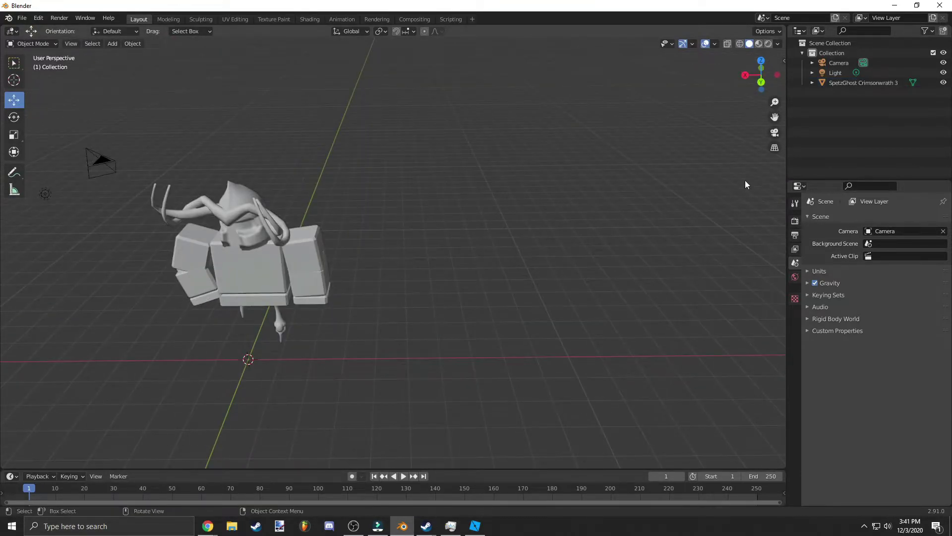
pyautogui.moveTo(775, 117); pyautogui.dragTo(942, 73)
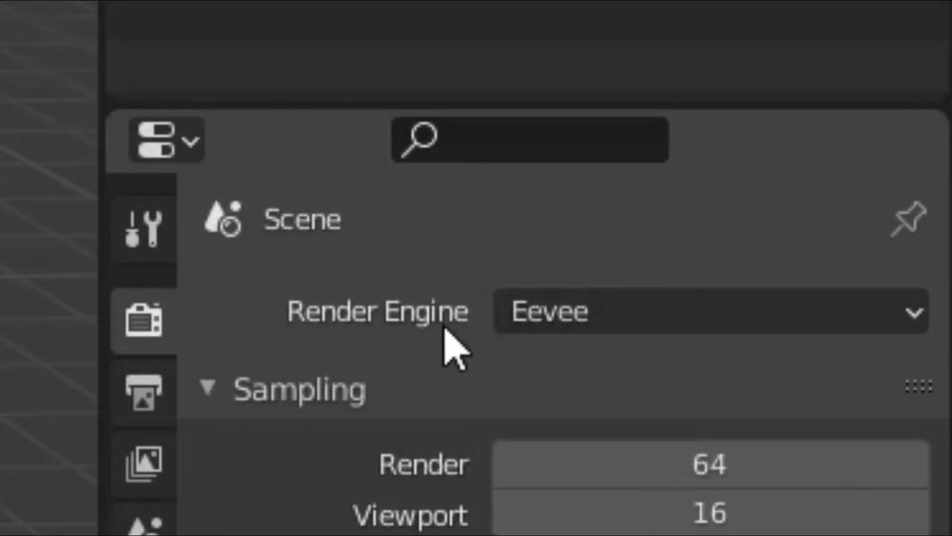
# Review the render engine choices, keep Eevee, and set the viewport shading to Rendered.
pyautogui.click(875, 221)
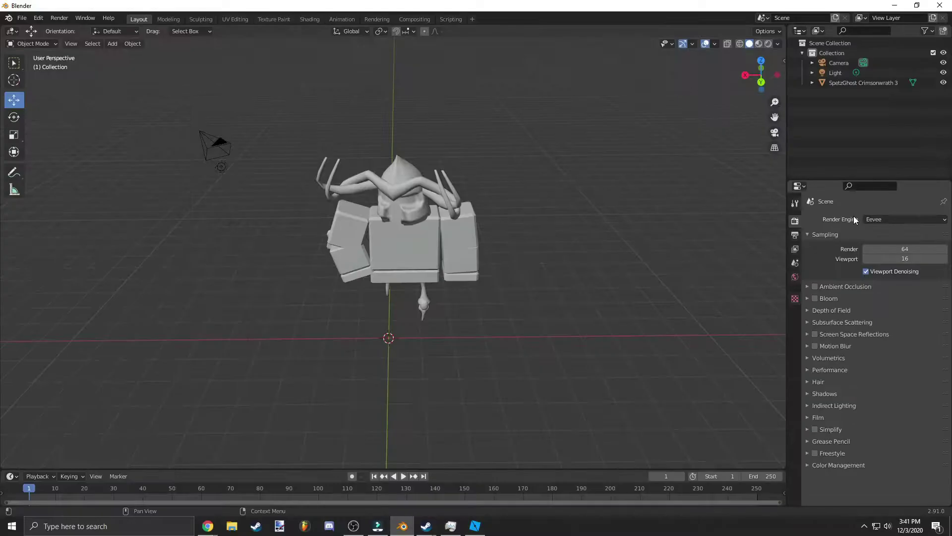
pyautogui.click(560, 307)
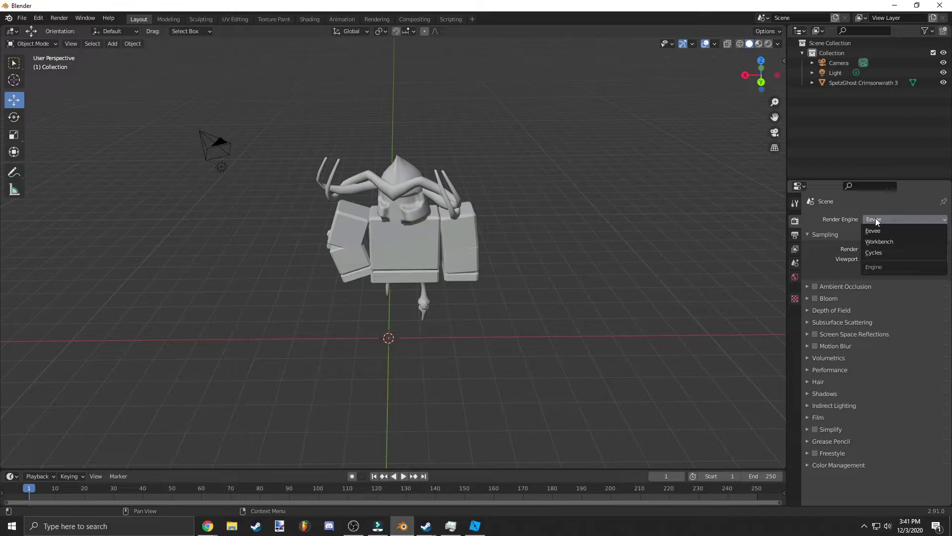
pyautogui.click(876, 219)
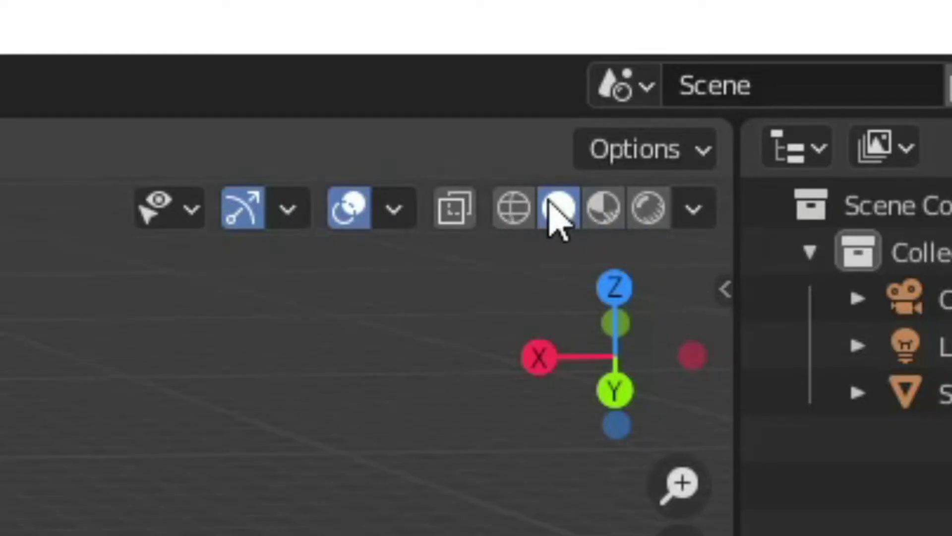
pyautogui.click(648, 208)
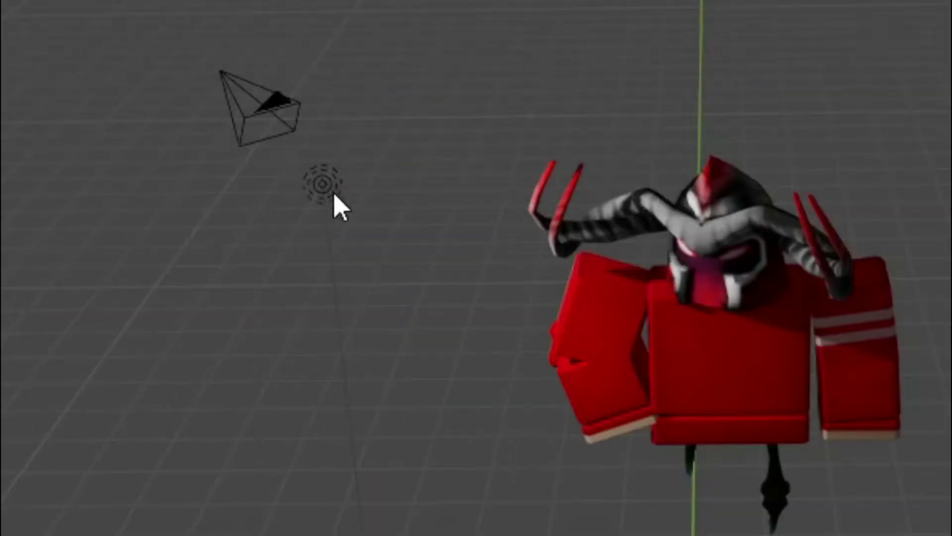
# Move the light along the Y axis, then about 7 m in negative X to the other side of the character.
pyautogui.click(221, 166)
pyautogui.press('g')
pyautogui.press('y')
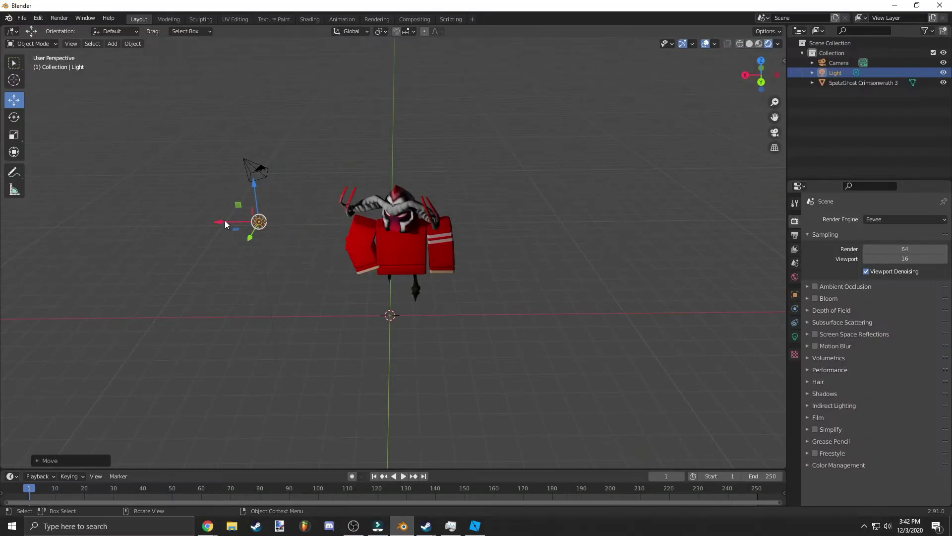
pyautogui.press('x')
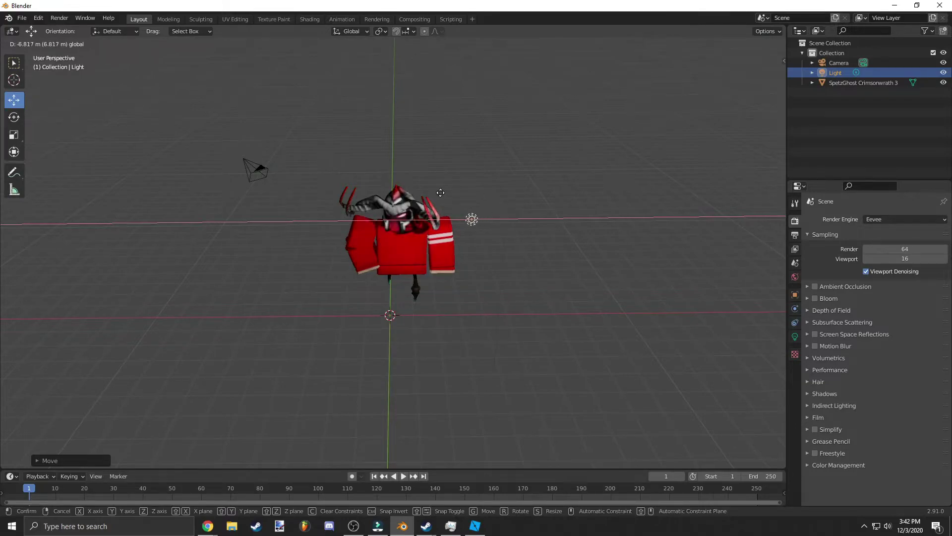
pyautogui.click(456, 192)
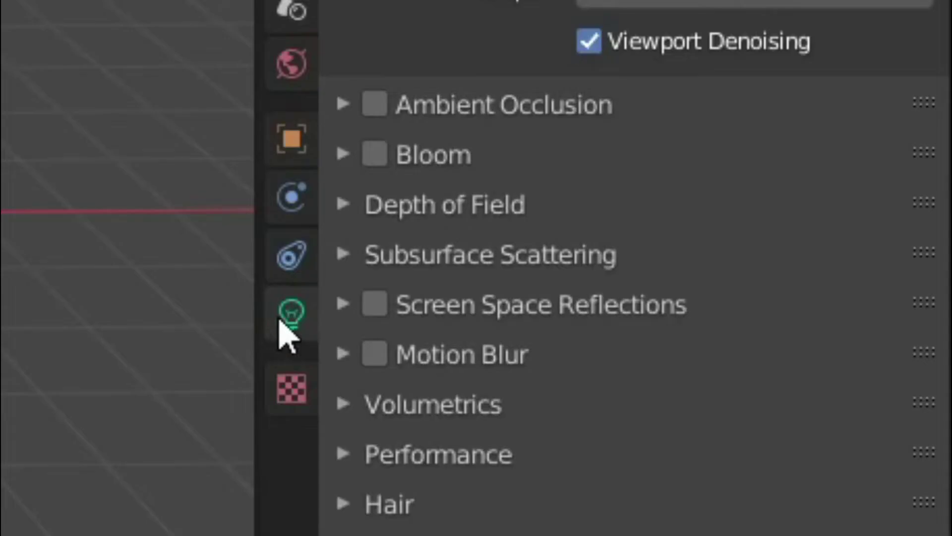
# Change the light's type to Sun and set its strength to 10.
pyautogui.click(794, 339)
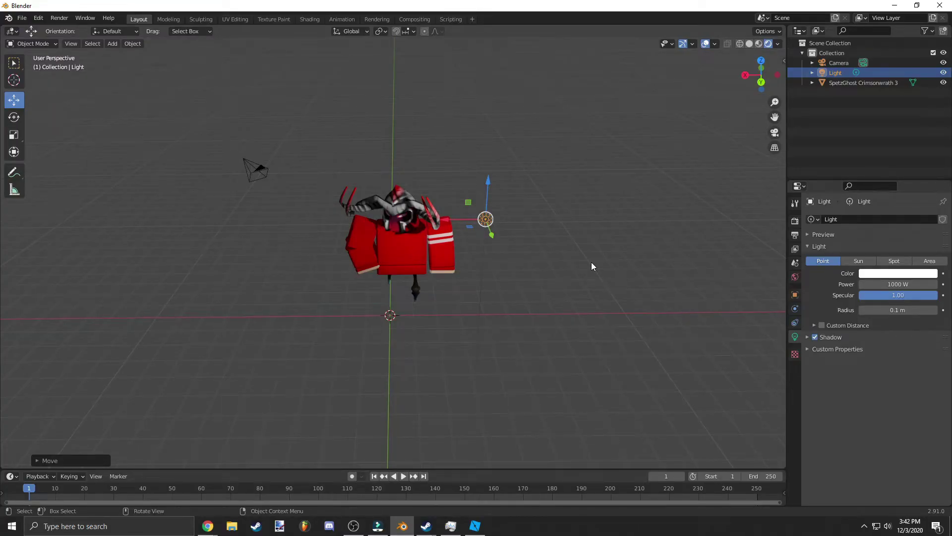
pyautogui.click(864, 261)
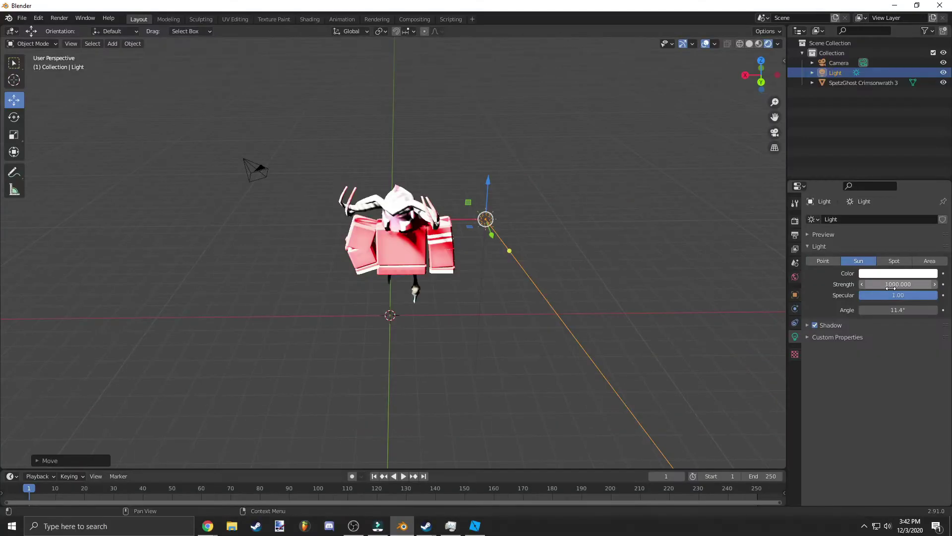
pyautogui.click(896, 285)
pyautogui.write('10')
pyautogui.press('Return')
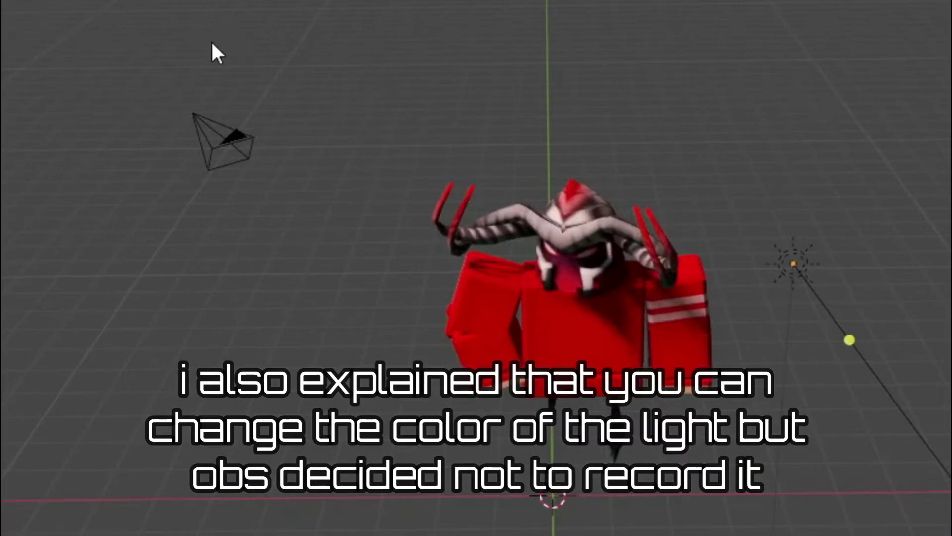
# Move the camera along the Y and X axes in front of the character, to about X -0.15 m and Y 8.01 m.
pyautogui.click(218, 146)
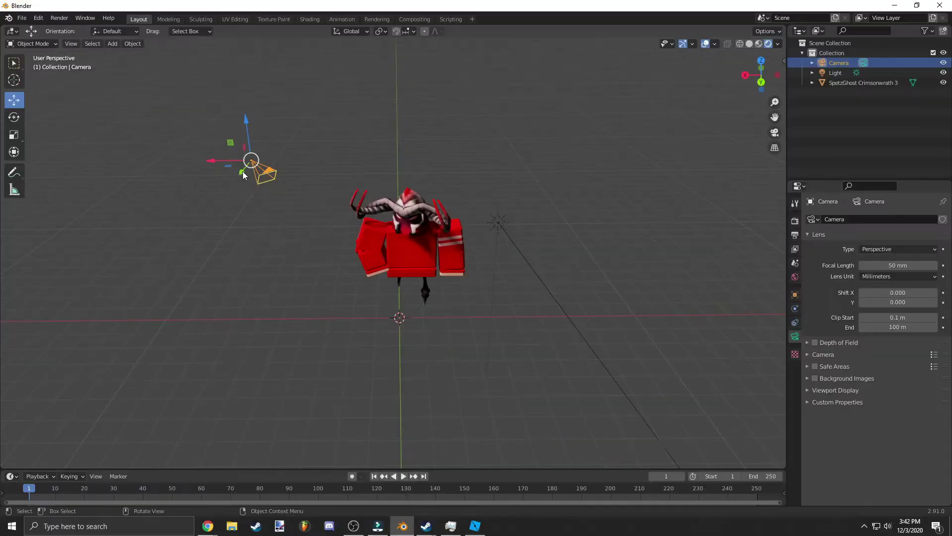
pyautogui.moveTo(243, 171); pyautogui.dragTo(163, 371)
pyautogui.moveTo(73, 329); pyautogui.dragTo(372, 331)
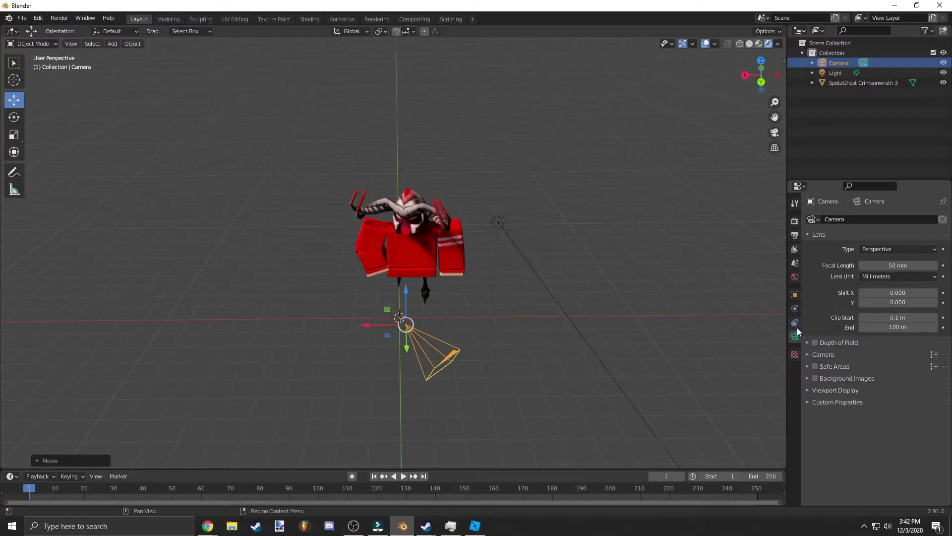
# Set the camera's rotation to 90° on X and 180° on Z in its object transform.
pyautogui.click(797, 323)
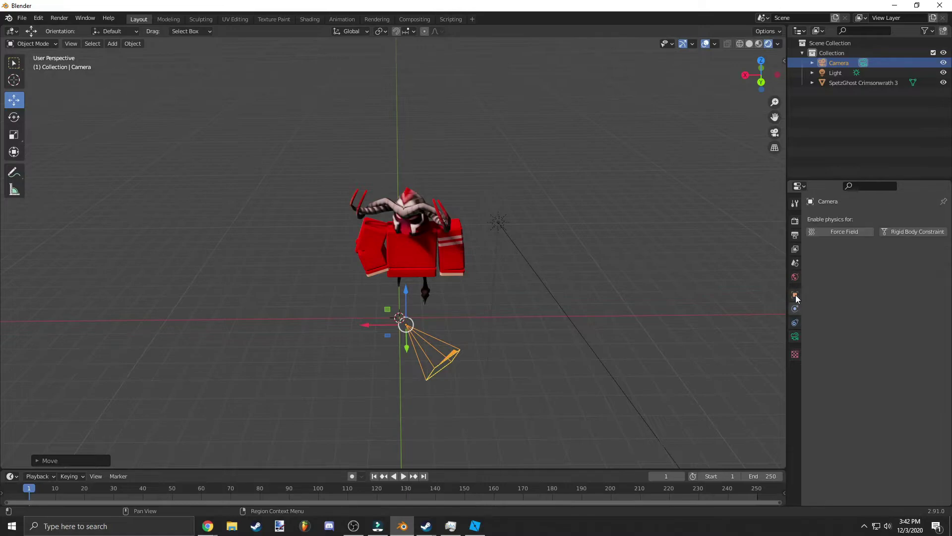
pyautogui.click(796, 295)
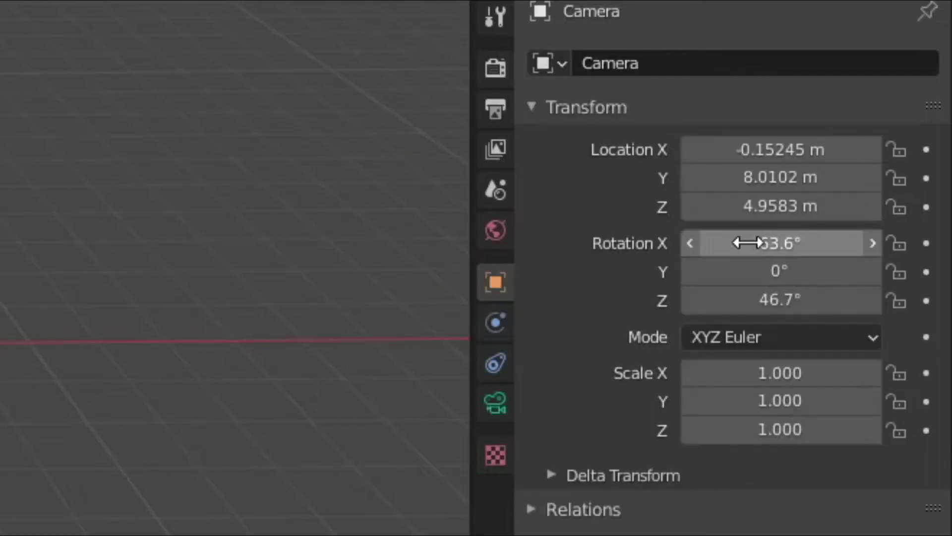
pyautogui.click(901, 281)
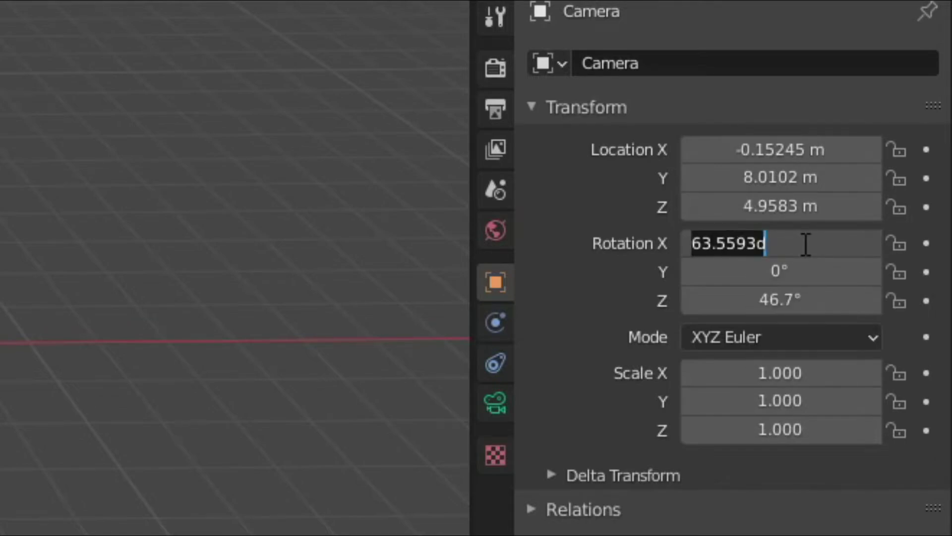
pyautogui.write('90')
pyautogui.press('Return')
pyautogui.click(787, 304)
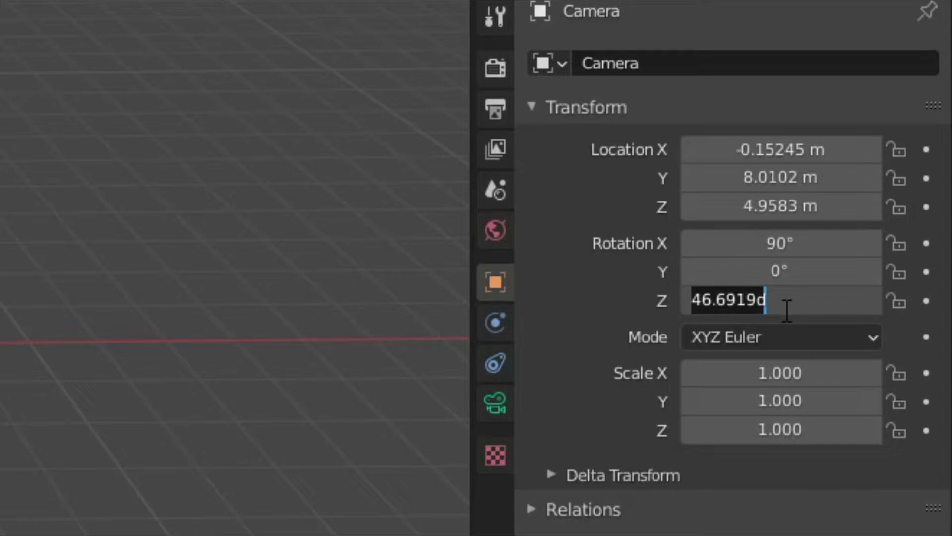
pyautogui.write('180')
pyautogui.press('Return')
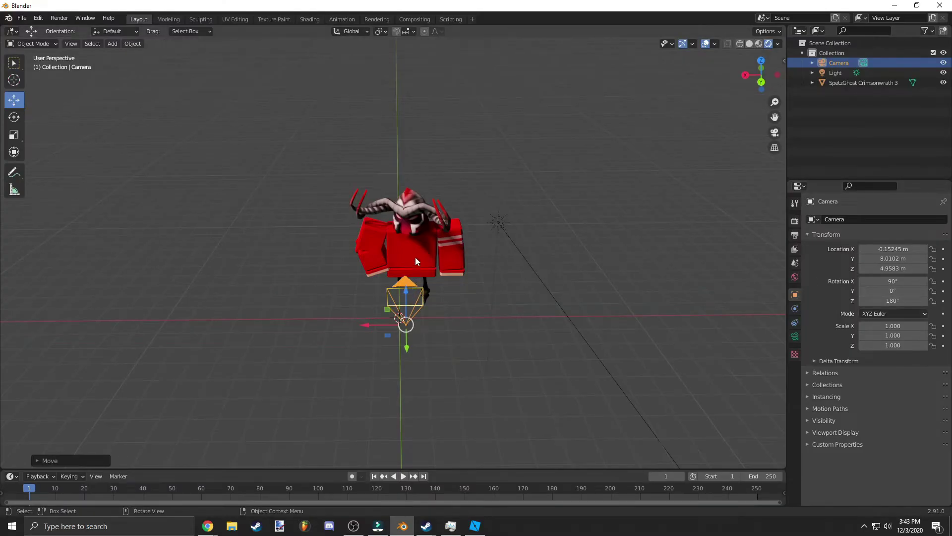
# Move the camera along X to about -0.62 m and along Y to about 8.83 m to line it up with the character.
pyautogui.moveTo(775, 117); pyautogui.dragTo(744, 87)
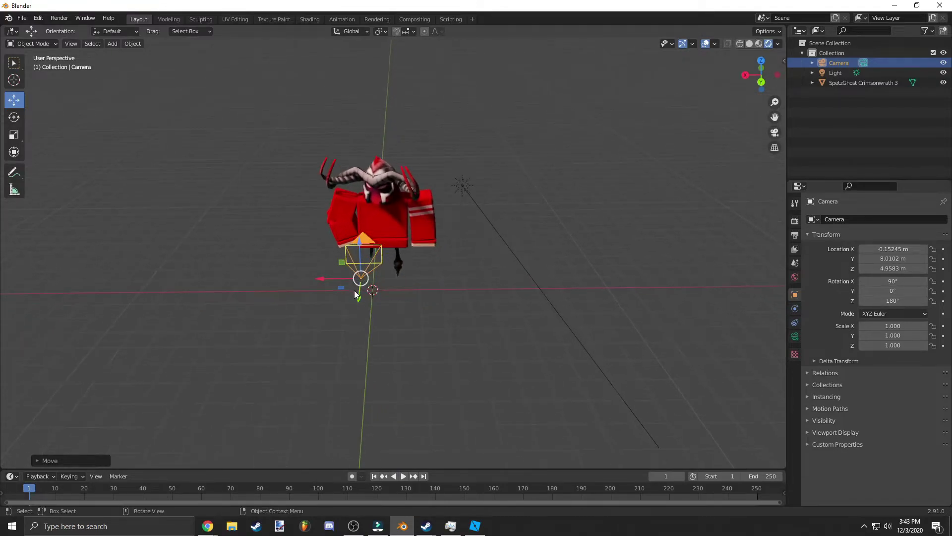
pyautogui.press('g')
pyautogui.press('x')
pyautogui.click(362, 278)
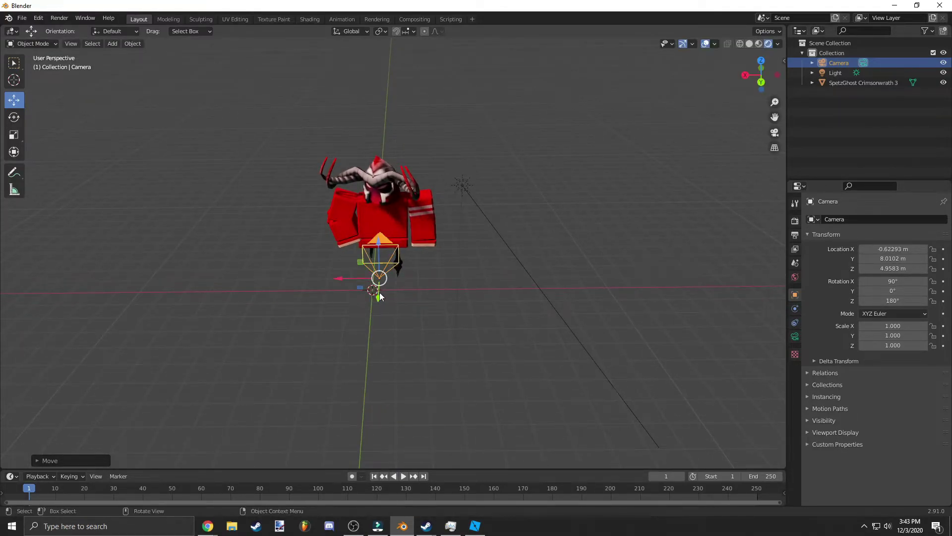
pyautogui.press('g')
pyautogui.press('y')
pyautogui.click(381, 311)
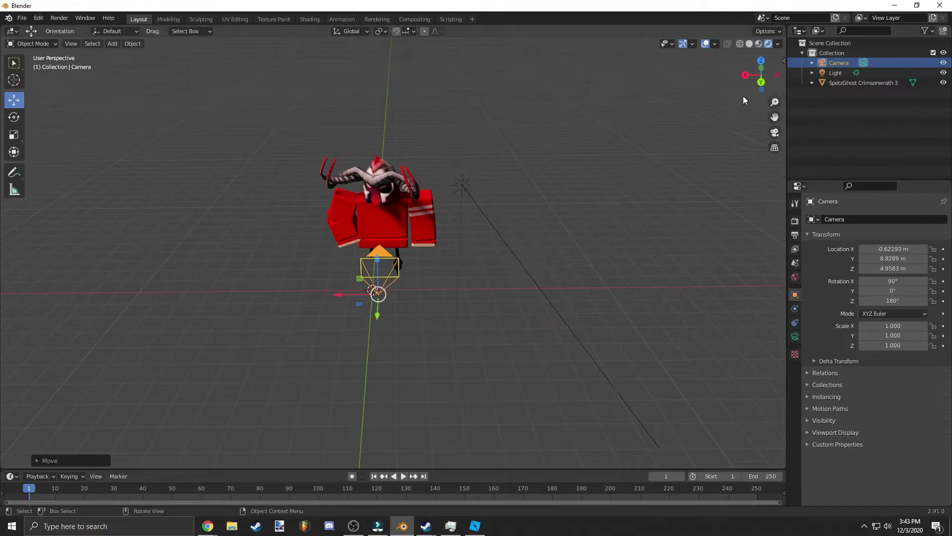
# Bring the camera closer to the character at about Y 5.65 m and lower it to about Z 3.88 m.
pyautogui.moveTo(751, 82); pyautogui.dragTo(719, 87)
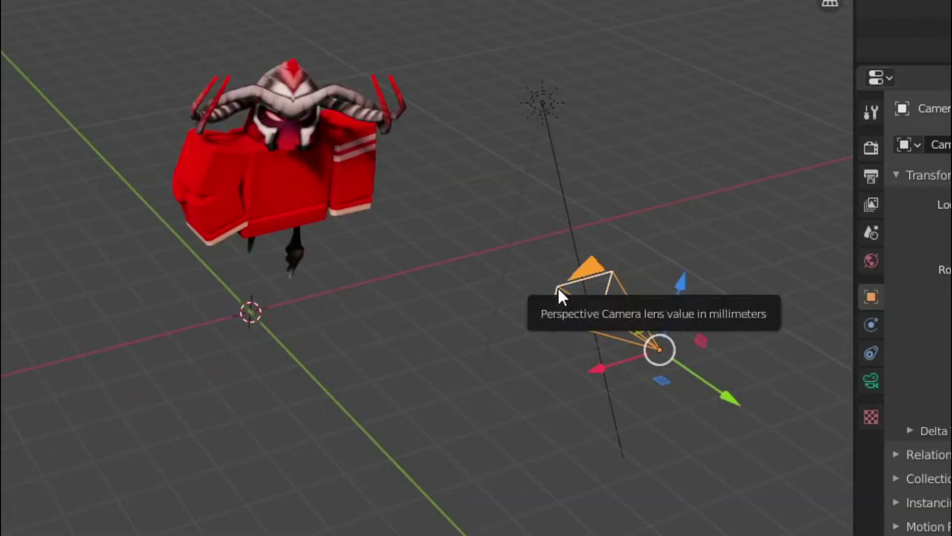
pyautogui.moveTo(639, 290); pyautogui.dragTo(641, 291)
pyautogui.moveTo(562, 292); pyautogui.dragTo(608, 325)
pyautogui.press('g')
pyautogui.click(491, 155)
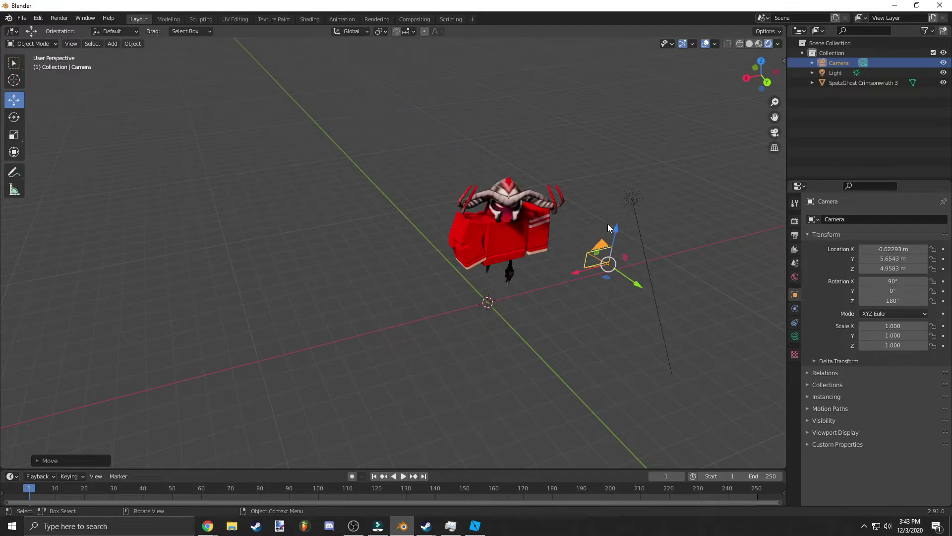
pyautogui.press('g')
pyautogui.click(613, 244)
pyautogui.moveTo(613, 244); pyautogui.dragTo(568, 174, button='middle')
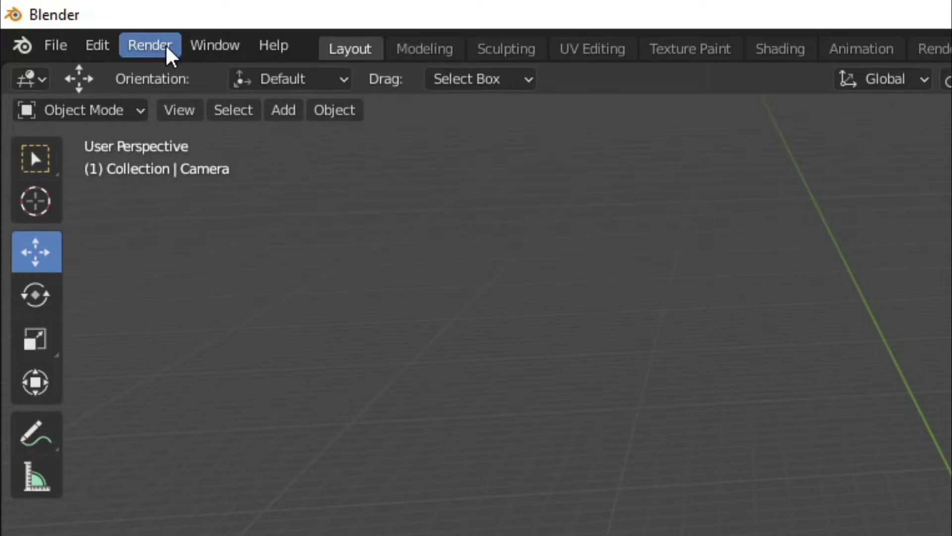
# Render a still image to check the camera framing, and close the render window.
pyautogui.click(167, 48)
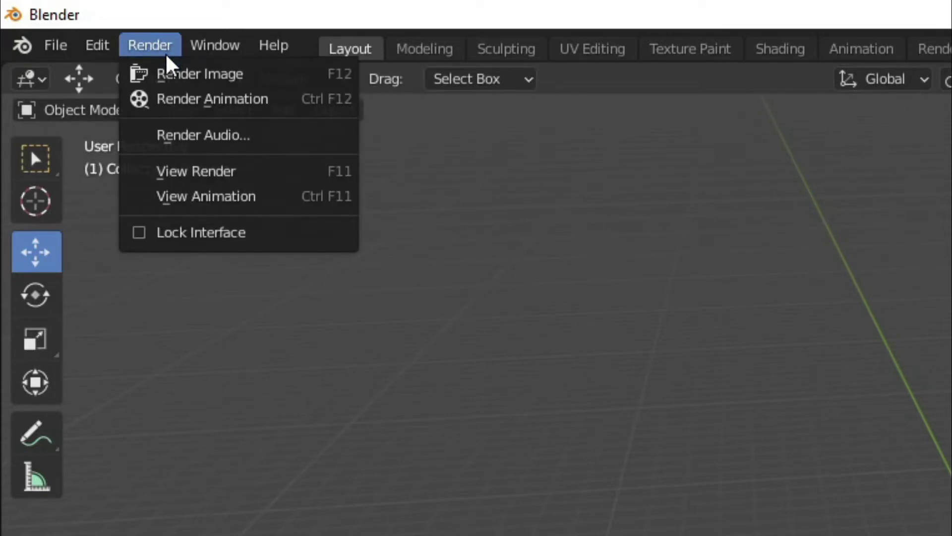
pyautogui.click(170, 73)
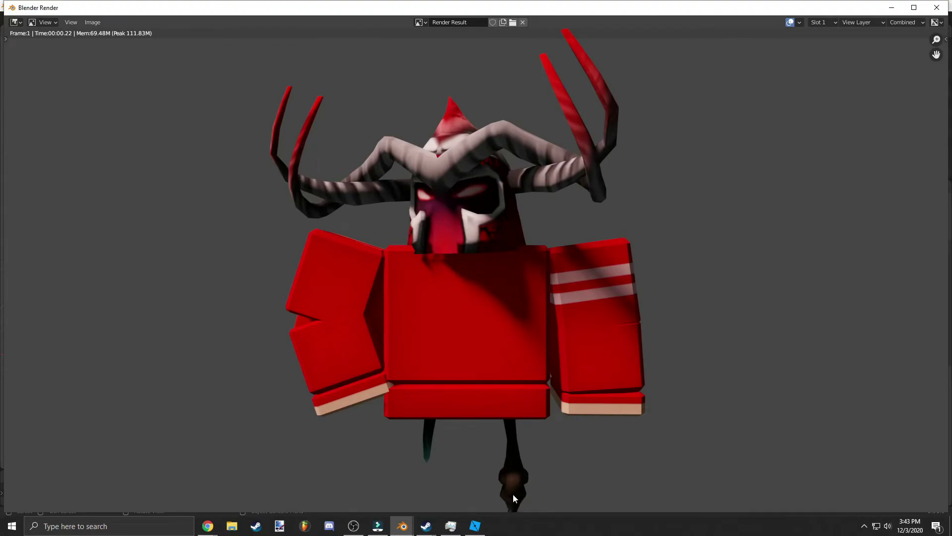
pyautogui.click(937, 8)
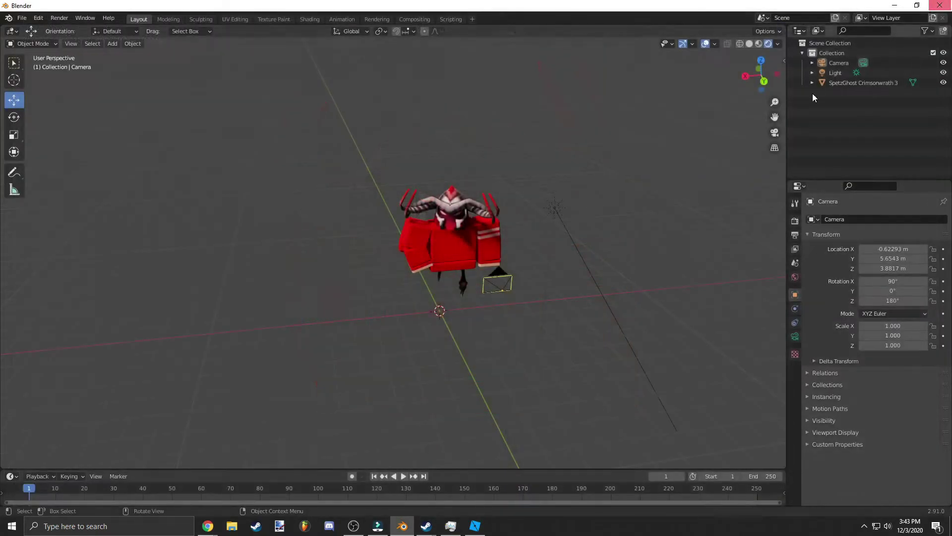
# Reposition the camera to about Y 6.23 m and Z 4.17 m, and tilt it to an 85° X rotation.
pyautogui.click(503, 296)
pyautogui.moveTo(503, 296); pyautogui.dragTo(487, 303)
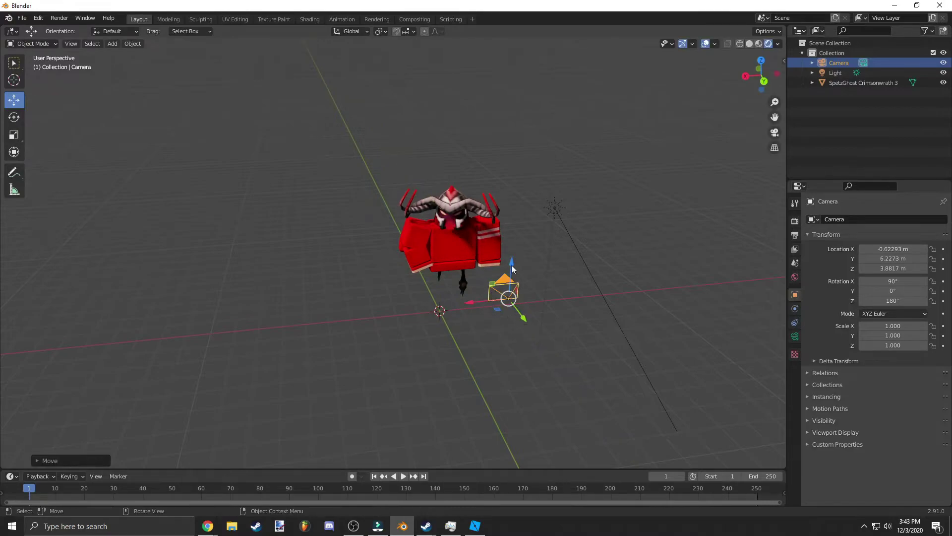
pyautogui.moveTo(511, 269); pyautogui.dragTo(511, 261)
pyautogui.click(13, 117)
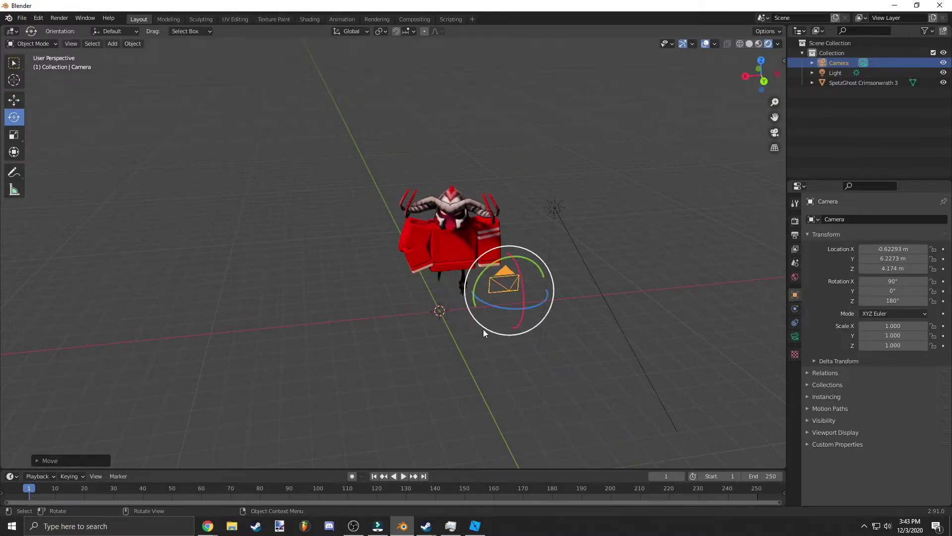
pyautogui.moveTo(523, 319); pyautogui.dragTo(526, 311)
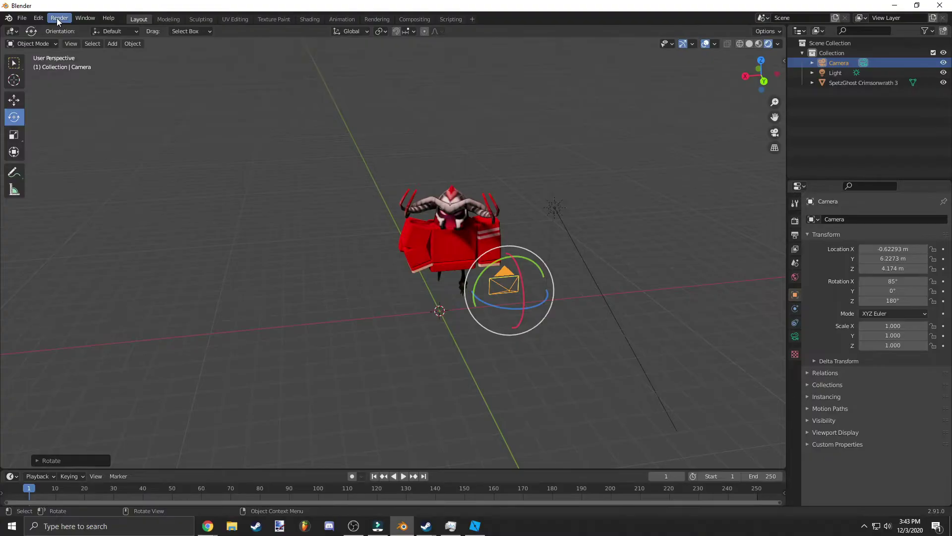
# Render a still image from the tilted camera to check the framing, and close the result.
pyautogui.click(58, 19)
pyautogui.click(74, 29)
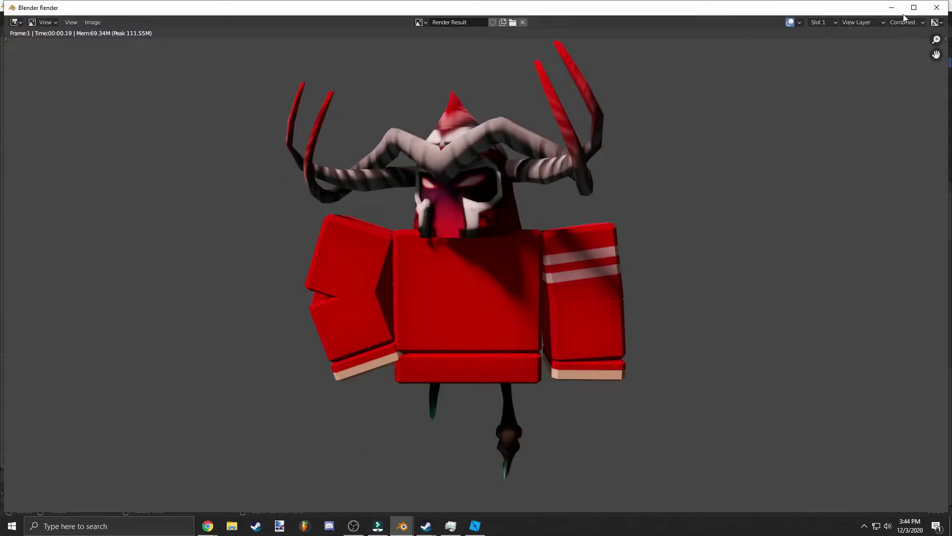
pyautogui.click(936, 8)
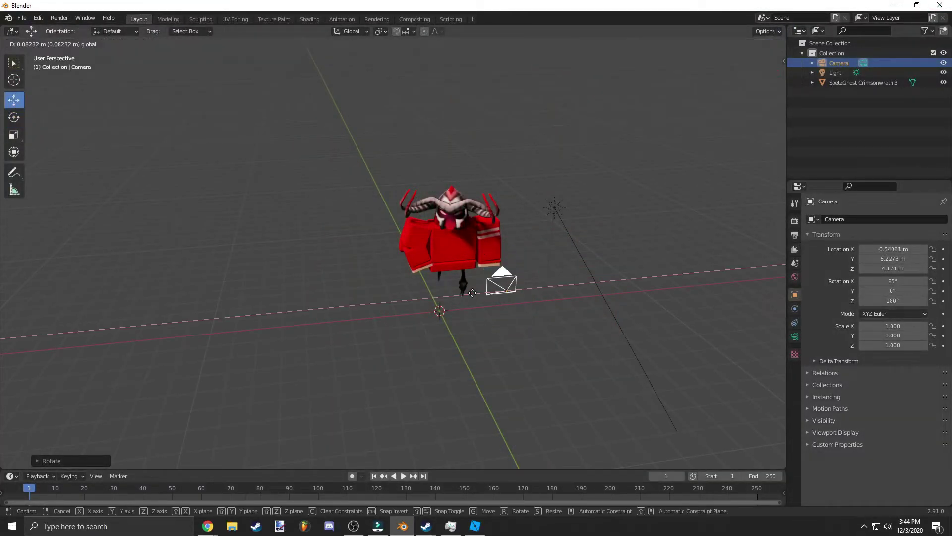
# Shift the camera slightly along X and render the image again to check the composition.
pyautogui.press('F12')
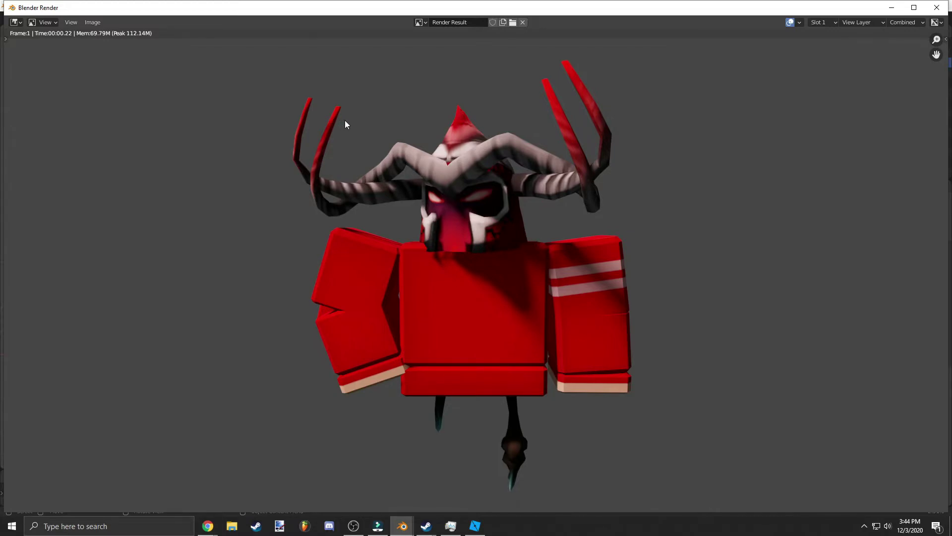
pyautogui.click(936, 8)
# Enable a transparent film background in the render settings and render the still image.
pyautogui.click(795, 222)
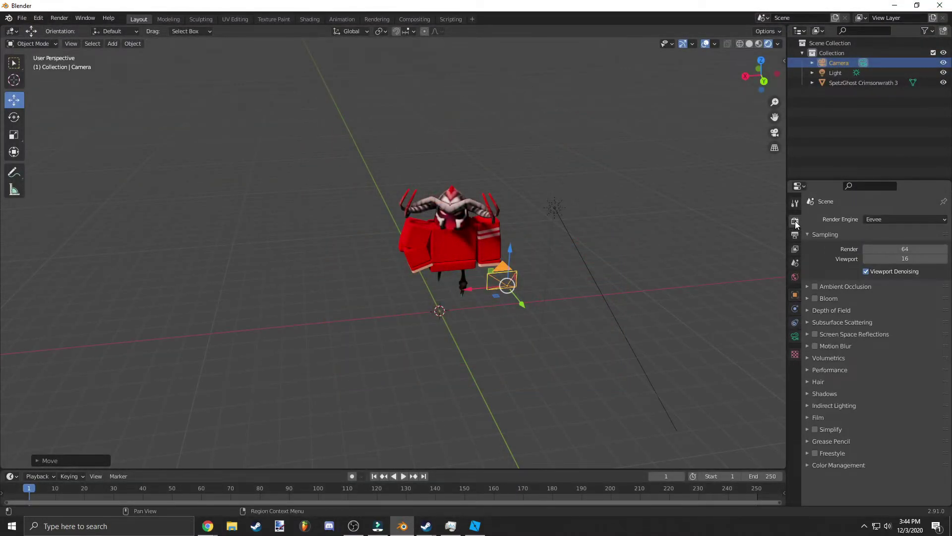
pyautogui.click(818, 416)
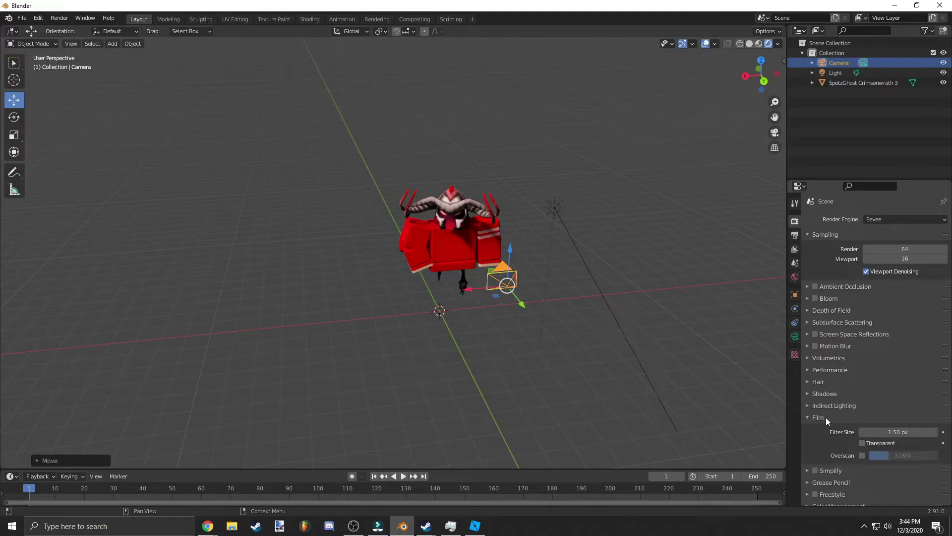
pyautogui.click(868, 442)
pyautogui.click(61, 18)
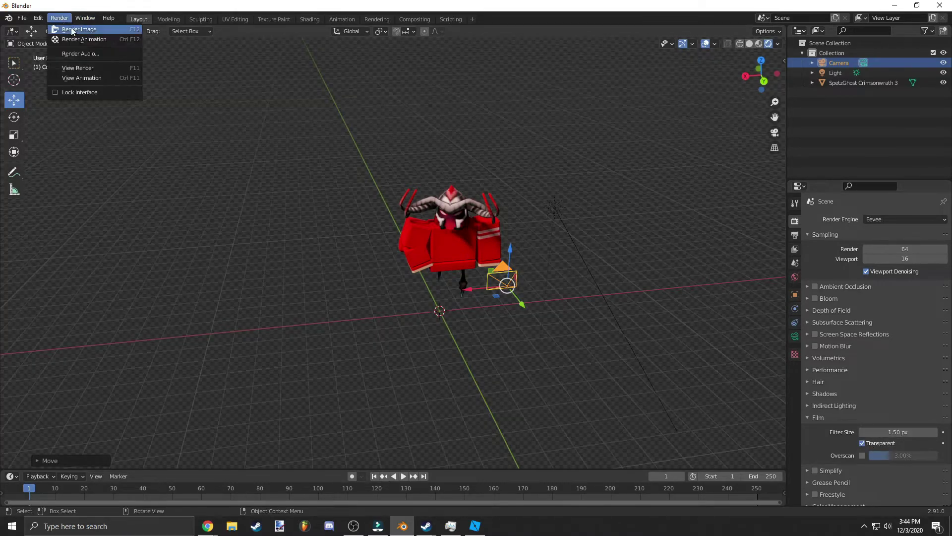
pyautogui.click(71, 29)
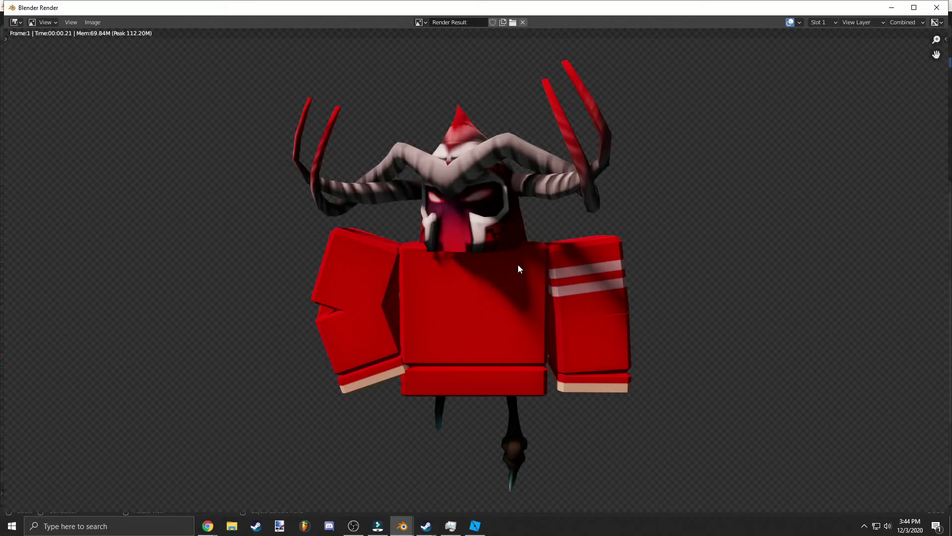
# Start saving the rendered image as a new file in the Finished Renders folder under Pictures, Roblox Renders.
pyautogui.click(92, 23)
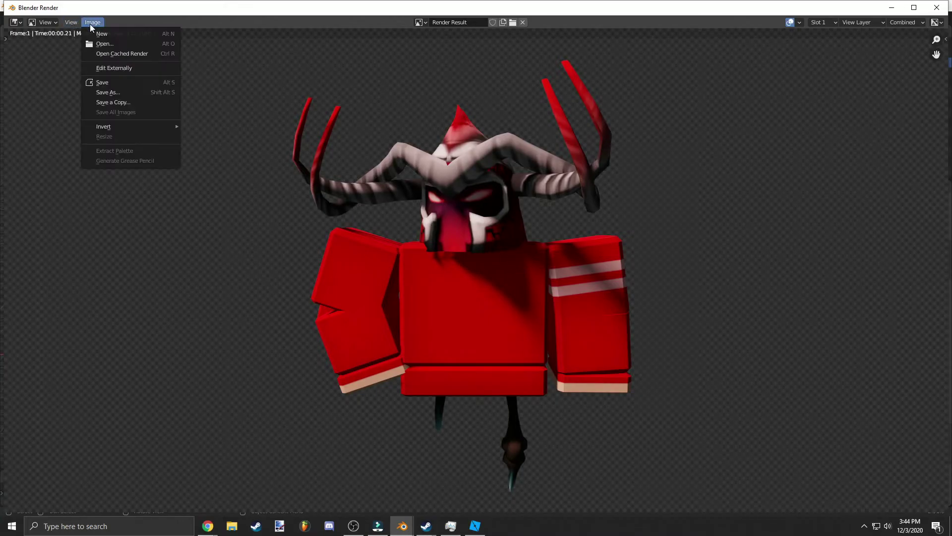
pyautogui.click(118, 94)
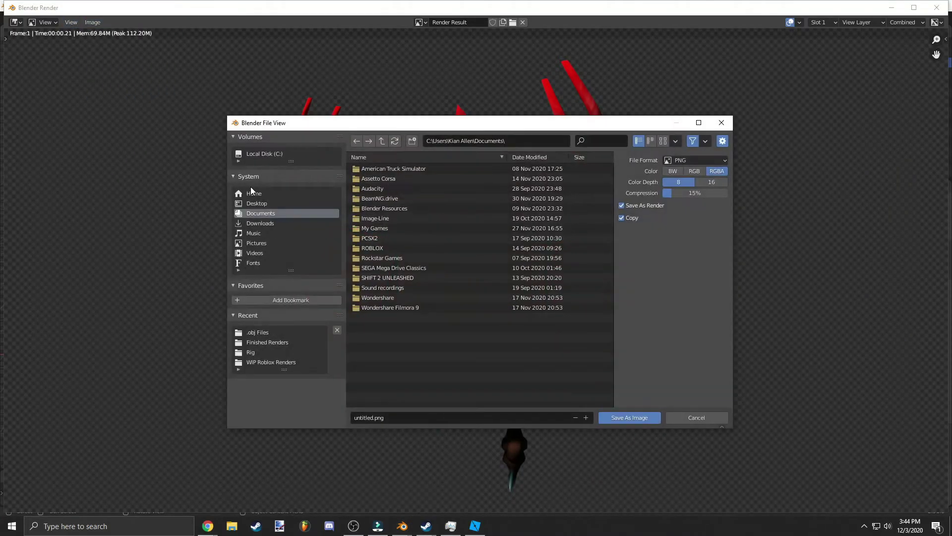
pyautogui.click(269, 243)
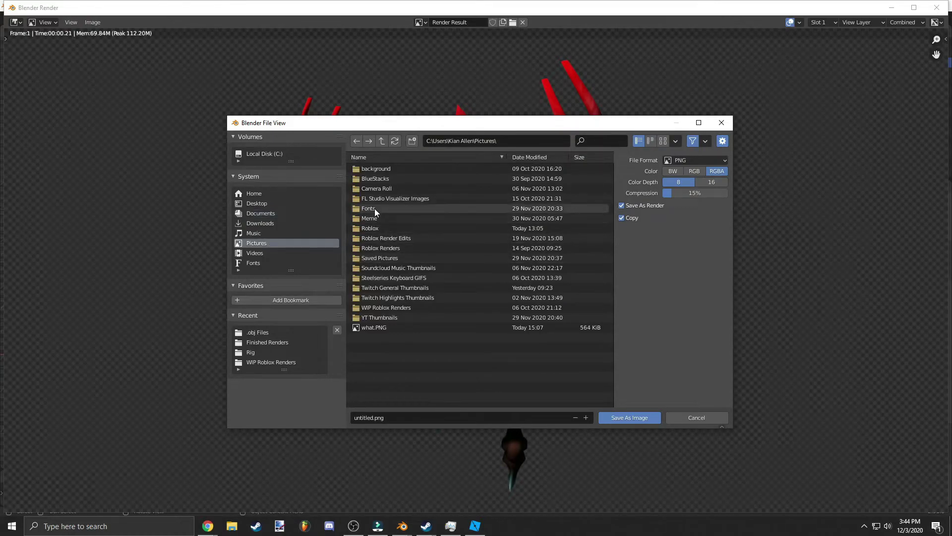
pyautogui.click(389, 249)
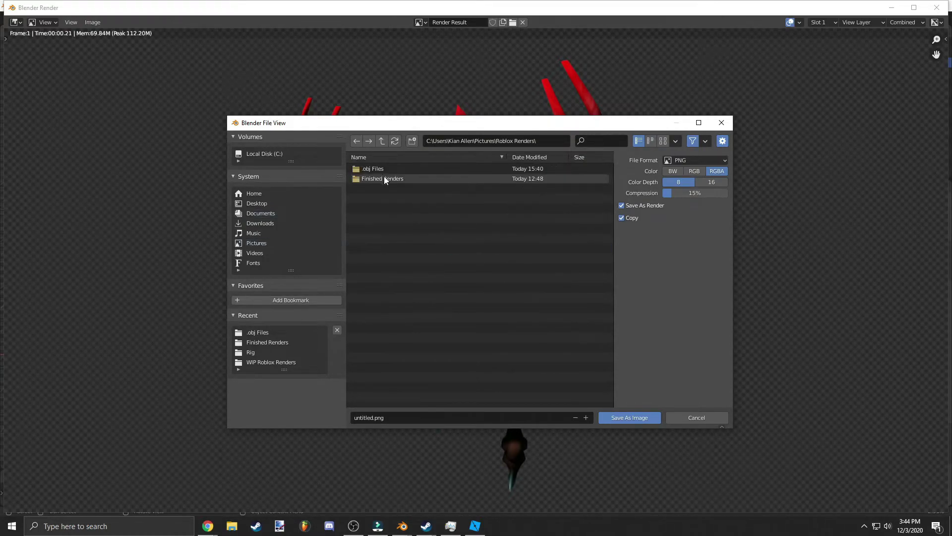
pyautogui.click(384, 177)
# Name the image "SpetzGhost Crimsonwrath 2", save it as PNG, and close the render view.
pyautogui.click(369, 417)
pyautogui.click(362, 417)
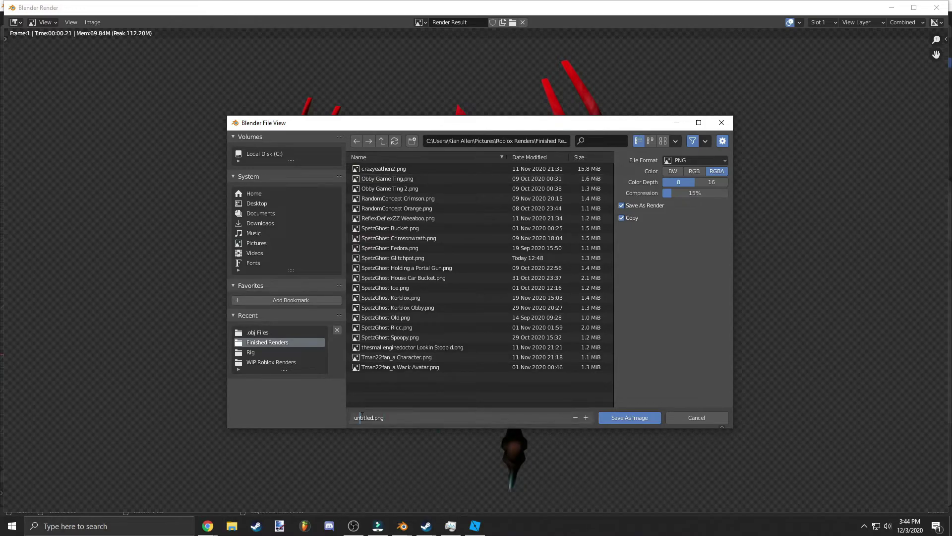
pyautogui.doubleClick(365, 417)
pyautogui.write('SpetzGhost Crimsonwrath 2')
pyautogui.click(612, 419)
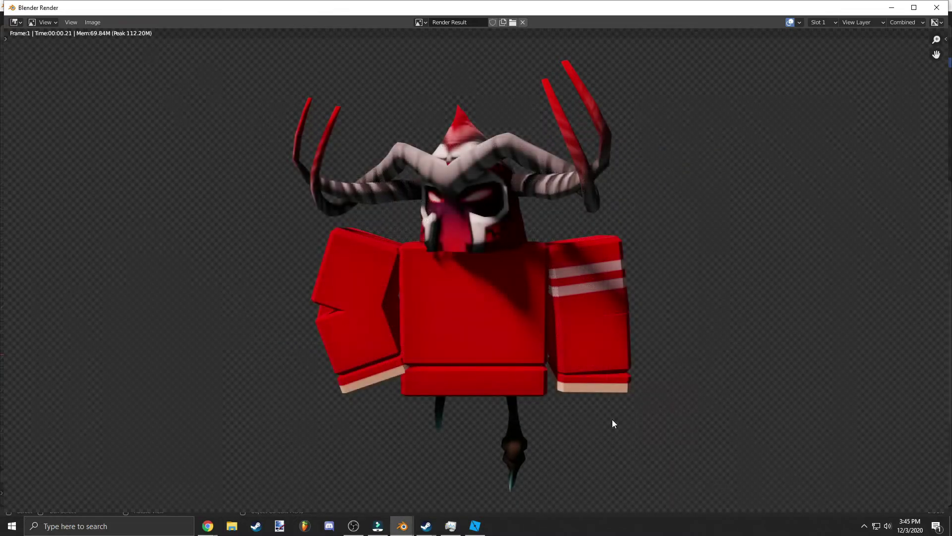
pyautogui.press('Escape')
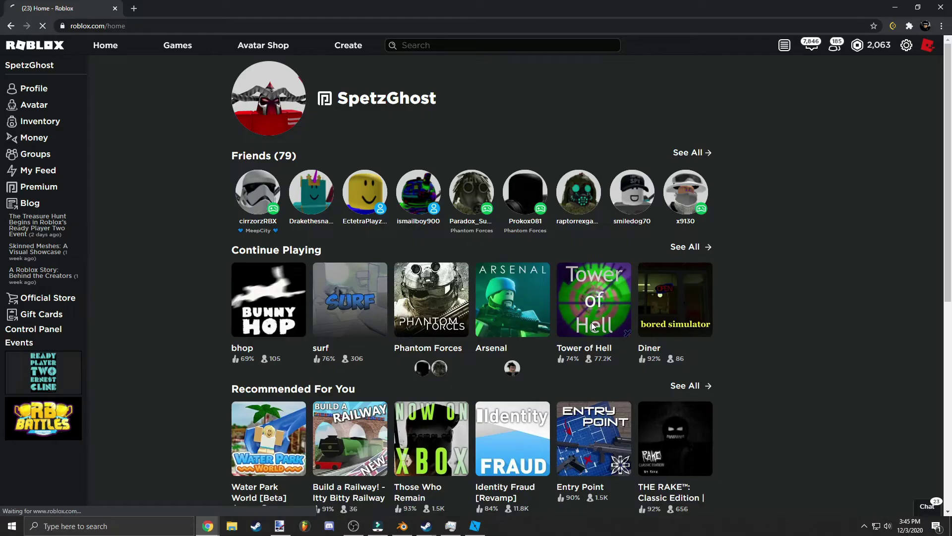
# Open the Tower of Hell game page and copy its dark red and pink tower thumbnail image with the blue centre.
pyautogui.click(596, 301)
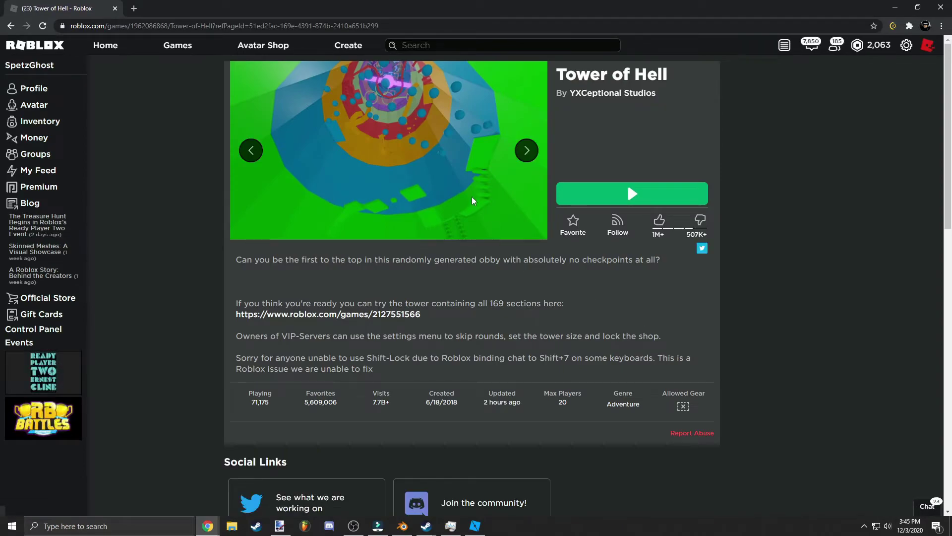
pyautogui.click(527, 151)
pyautogui.click(527, 151)
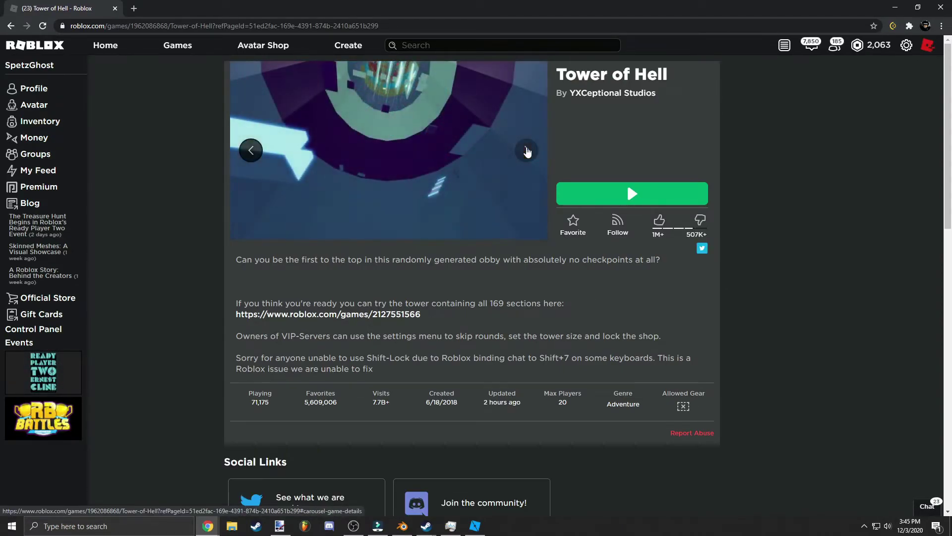
pyautogui.click(528, 151)
pyautogui.rightClick(389, 144)
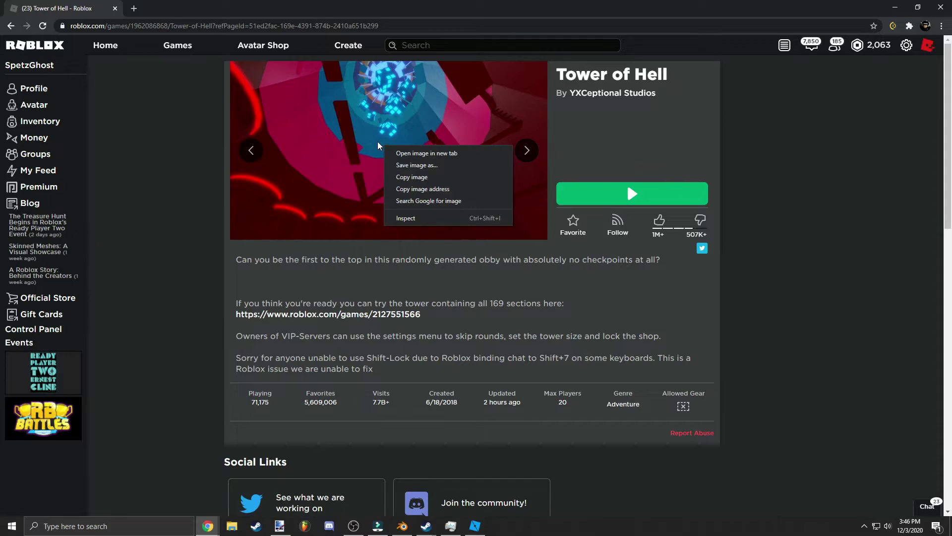
pyautogui.click(399, 180)
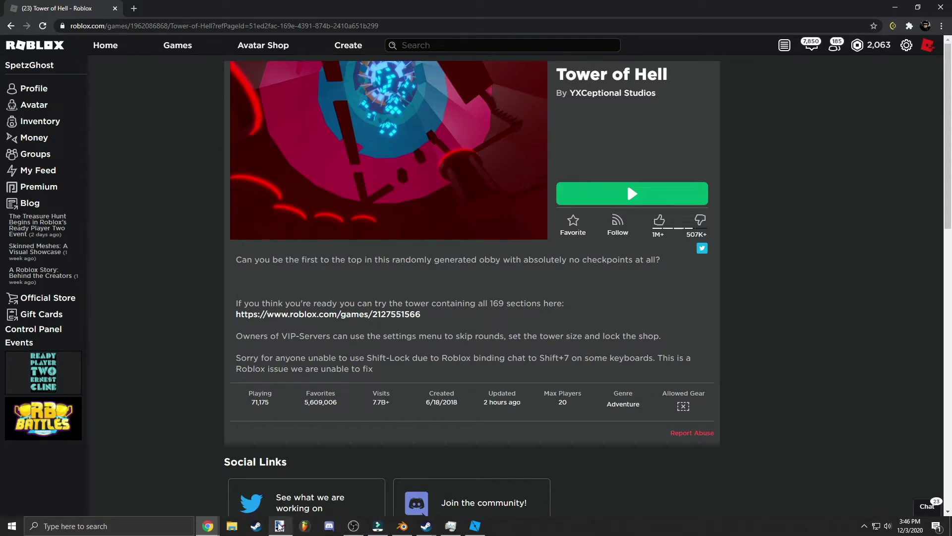
# Switch to paint.net, paste the copied image, stretch it to fill the 1920 × 1080 canvas and deselect it.
pyautogui.hotkey('alt', 'Tab')
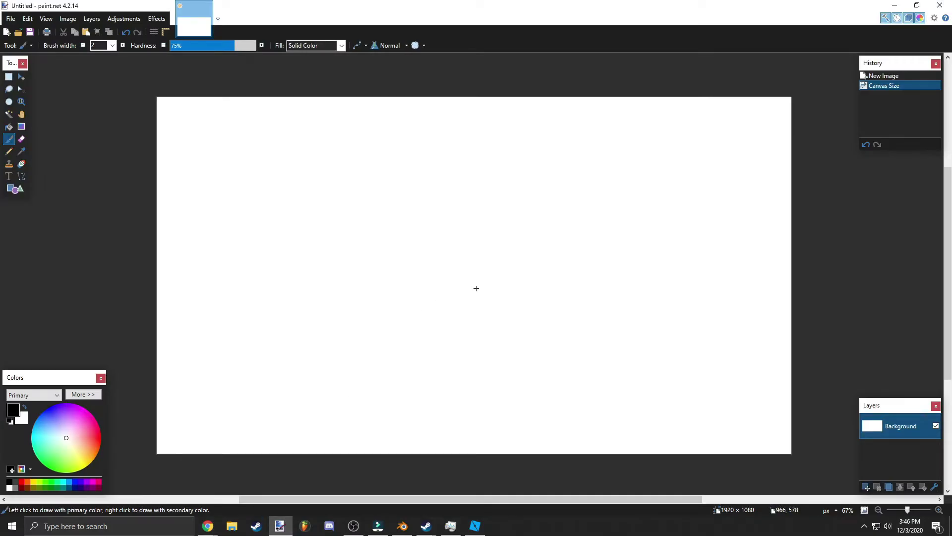
pyautogui.click(21, 77)
pyautogui.hotkey('ctrl', 'v')
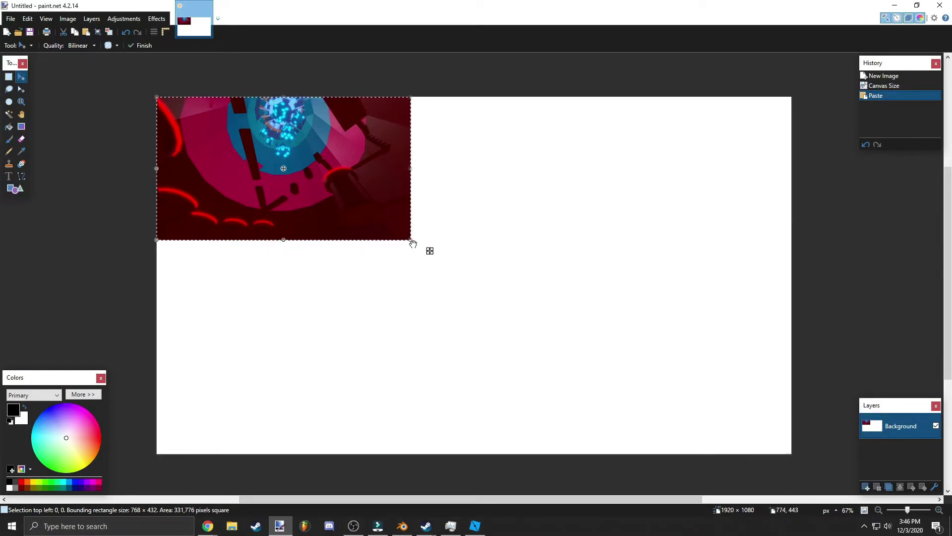
pyautogui.moveTo(411, 241); pyautogui.dragTo(801, 459)
pyautogui.hotkey('ctrl', 'd')
# Apply a Gaussian Blur with radius 45 to the background image.
pyautogui.click(156, 19)
pyautogui.moveTo(161, 44)
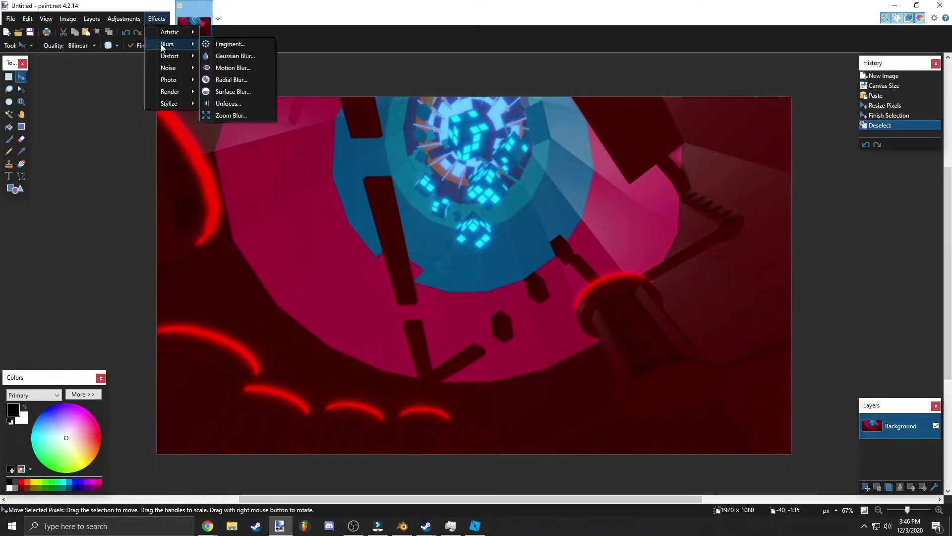
pyautogui.click(213, 53)
pyautogui.moveTo(157, 110); pyautogui.dragTo(180, 109)
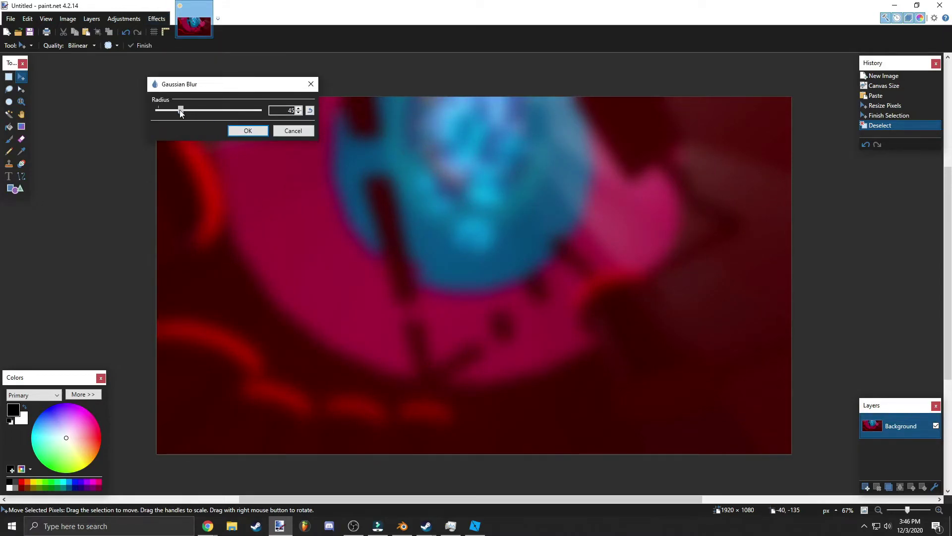
pyautogui.click(240, 126)
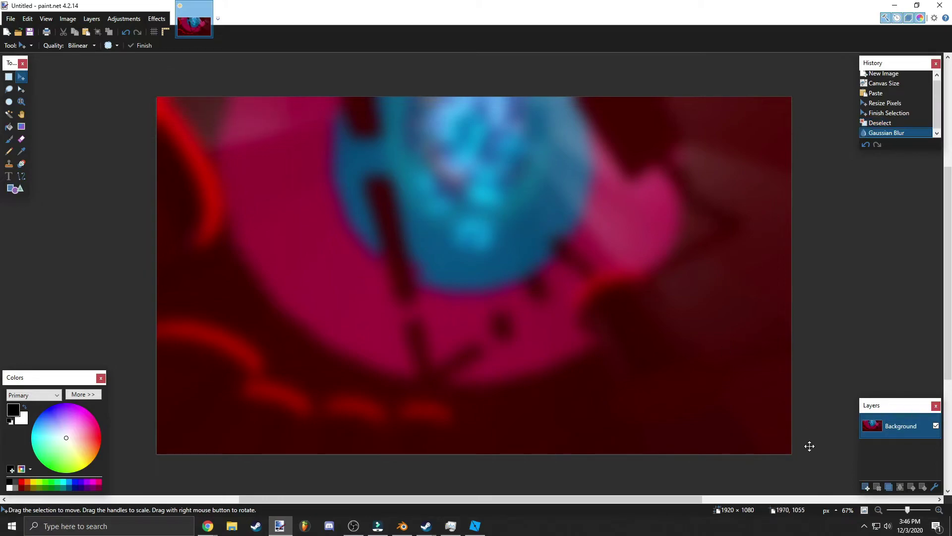
# Add the "SpetzGhost Crimsonwrath 3" render from the Finished Renders folder to the image as a new layer.
pyautogui.click(231, 526)
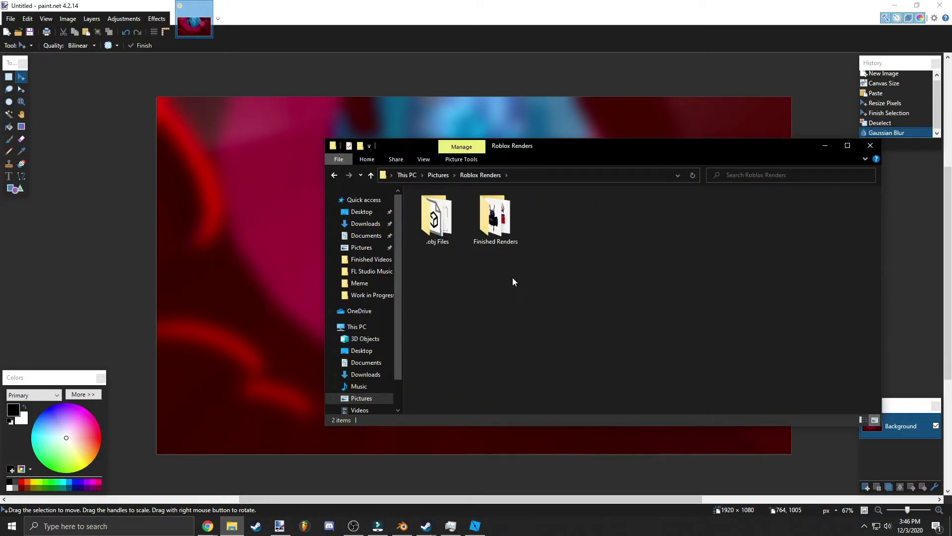
pyautogui.doubleClick(514, 239)
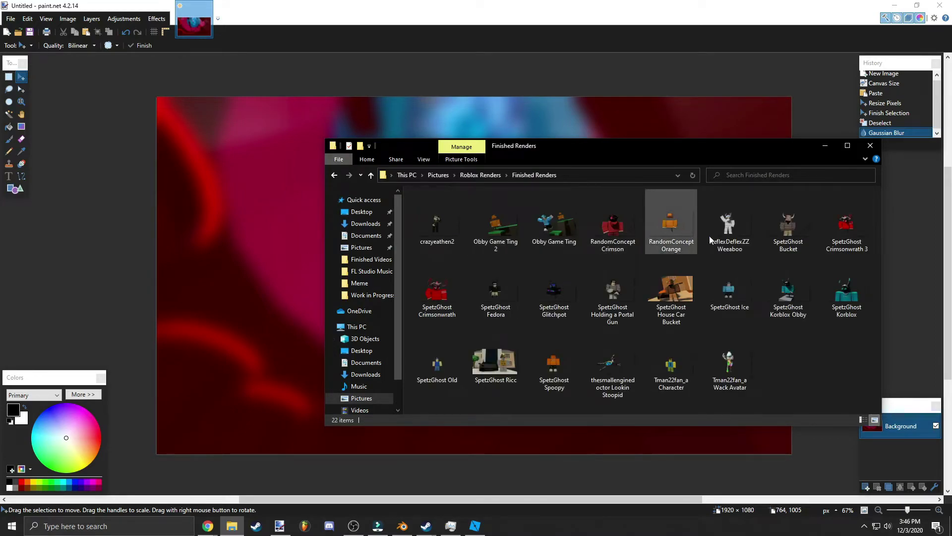
pyautogui.moveTo(830, 230)
pyautogui.mouseDown()
pyautogui.moveTo(608, 112)
pyautogui.moveTo(612, 123)
pyautogui.mouseUp()
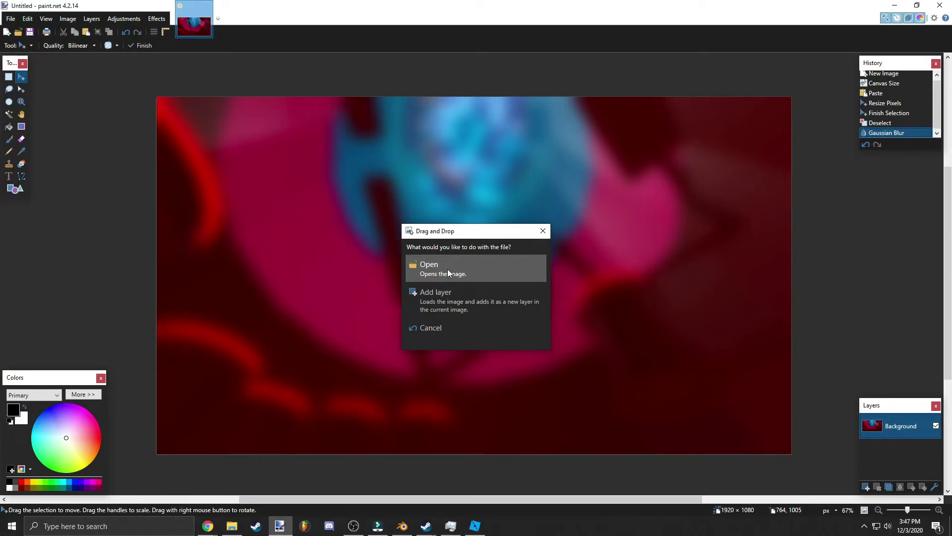
pyautogui.click(446, 300)
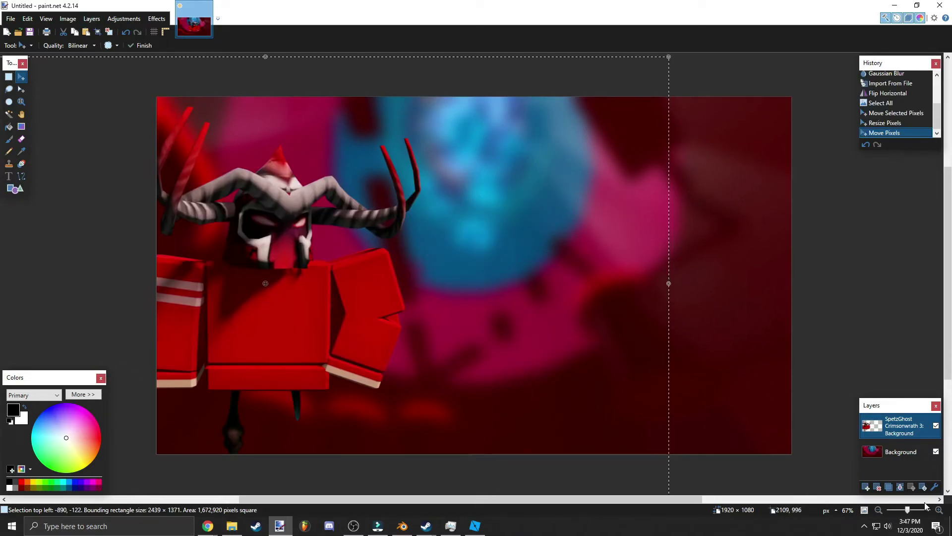
# Enlarge the character render, reposition it at the canvas's left side and tilt it slightly counter-clockwise.
pyautogui.hotkey('ctrl', '-')
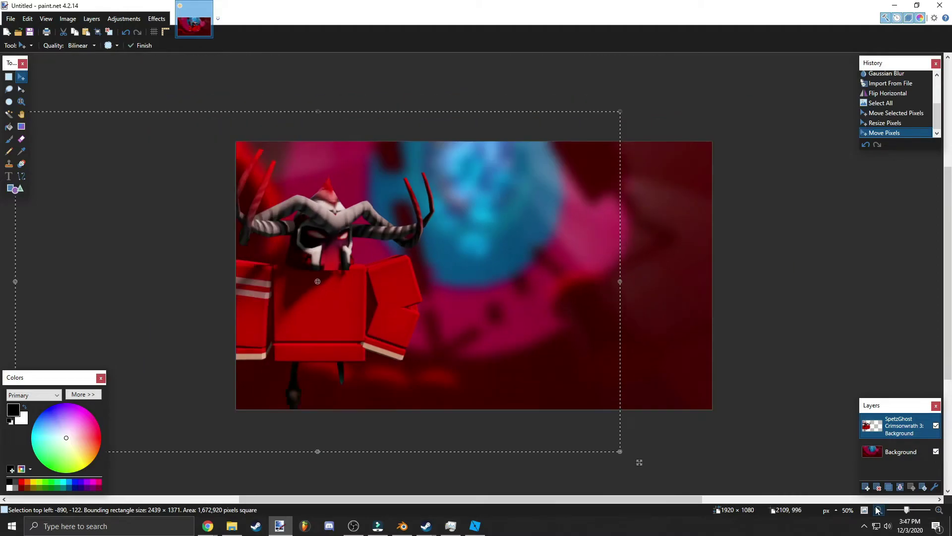
pyautogui.moveTo(620, 114); pyautogui.dragTo(702, 64)
pyautogui.moveTo(564, 147); pyautogui.dragTo(543, 180)
pyautogui.moveTo(385, 97); pyautogui.dragTo(655, 68)
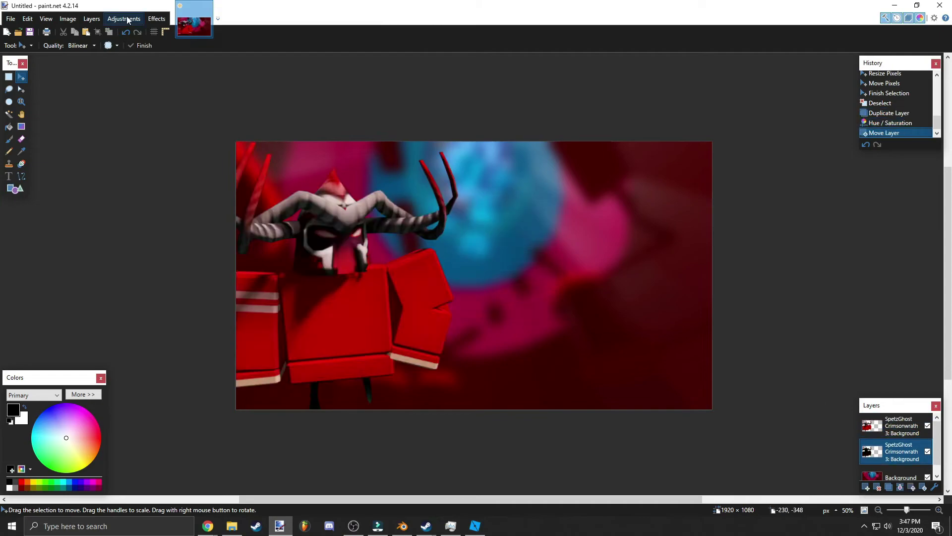
# Apply the Outline effect to the duplicate character layer beneath the render to give the character a white outline.
pyautogui.click(156, 19)
pyautogui.click(318, 79)
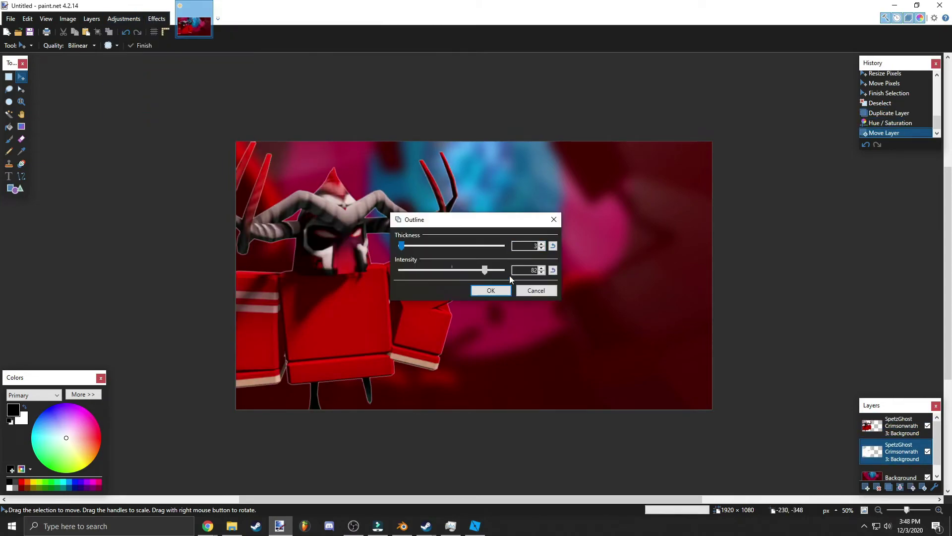
pyautogui.click(491, 289)
# Add a new layer with the white text "Tower of Hell" in Orbitron, size 96.
pyautogui.hotkey('ctrl', 'shift', 'n')
pyautogui.press('t')
pyautogui.click(123, 46)
pyautogui.click(149, 260)
pyautogui.tripleClick(135, 45)
pyautogui.write('96x')
pyautogui.click(464, 250)
pyautogui.write('Tower of Hell')
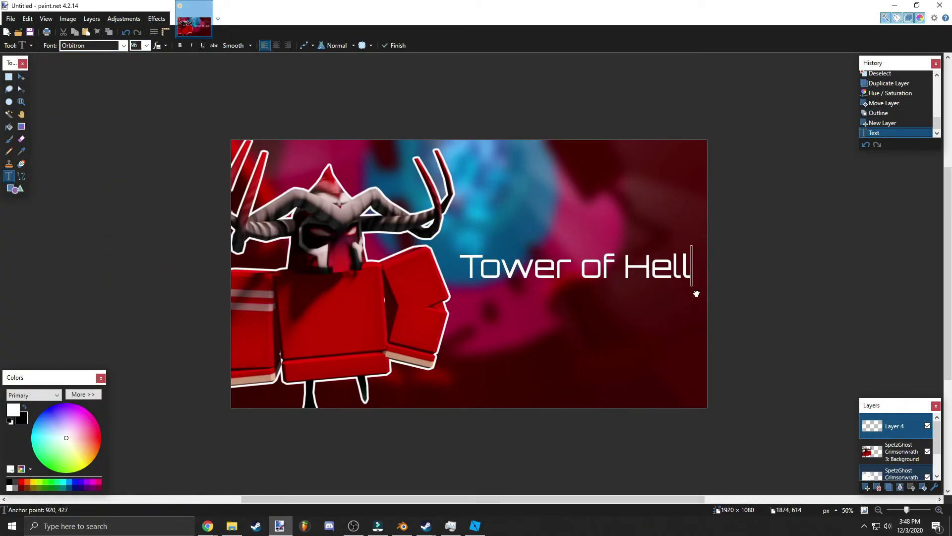
# Add a second line "With Viewers", centre-align the text and move it to the right of the character.
pyautogui.press('Return')
pyautogui.write('W')
pyautogui.hotkey('ctrl', 'e')
pyautogui.write('ith Viewers')
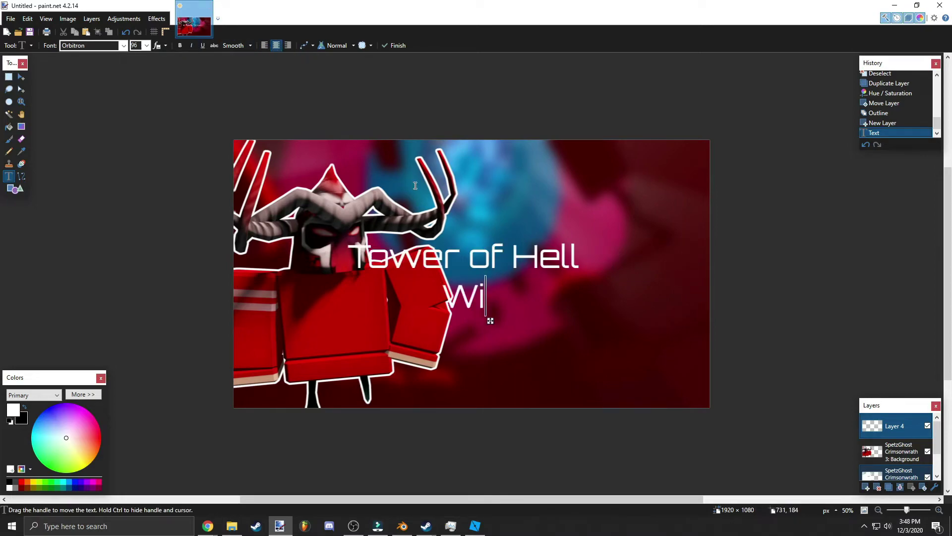
pyautogui.moveTo(645, 322); pyautogui.dragTo(759, 303)
# Duplicate the text layer and turn the lower copy into a black outline using Hue / Saturation, Outline and Invert Colors.
pyautogui.click(889, 486)
pyautogui.hotkey('ctrl', 'shift', 'u')
pyautogui.click(454, 282)
pyautogui.click(911, 487)
pyautogui.hotkey('ctrl', 'f')
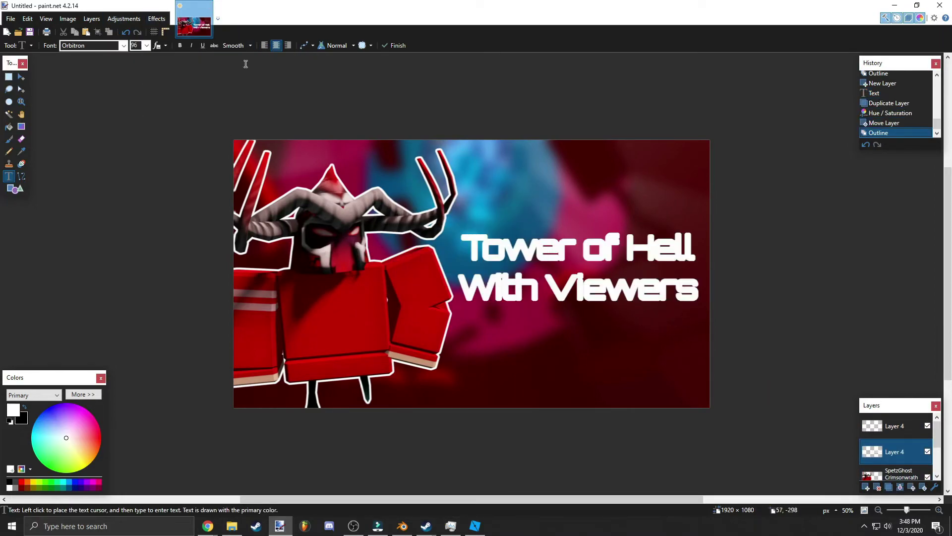
pyautogui.hotkey('ctrl', 'shift', 'i')
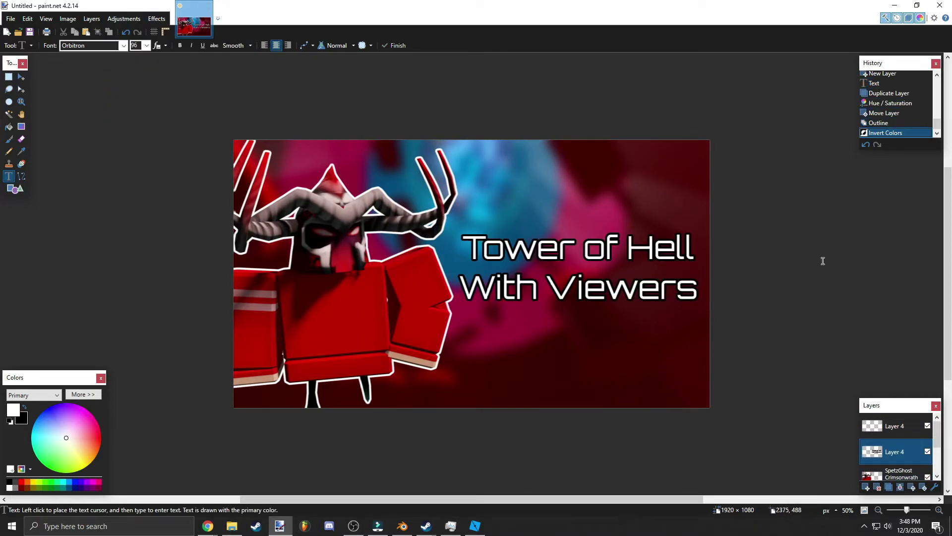
# Start saving the thumbnail as a new file in Pictures, YT Thumbnails, with JPEG as the file type.
pyautogui.click(10, 18)
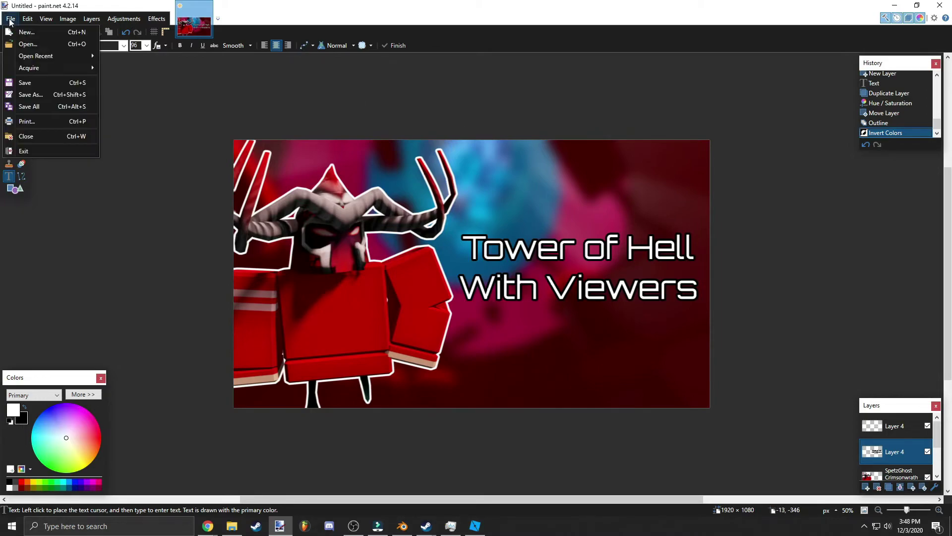
pyautogui.click(37, 94)
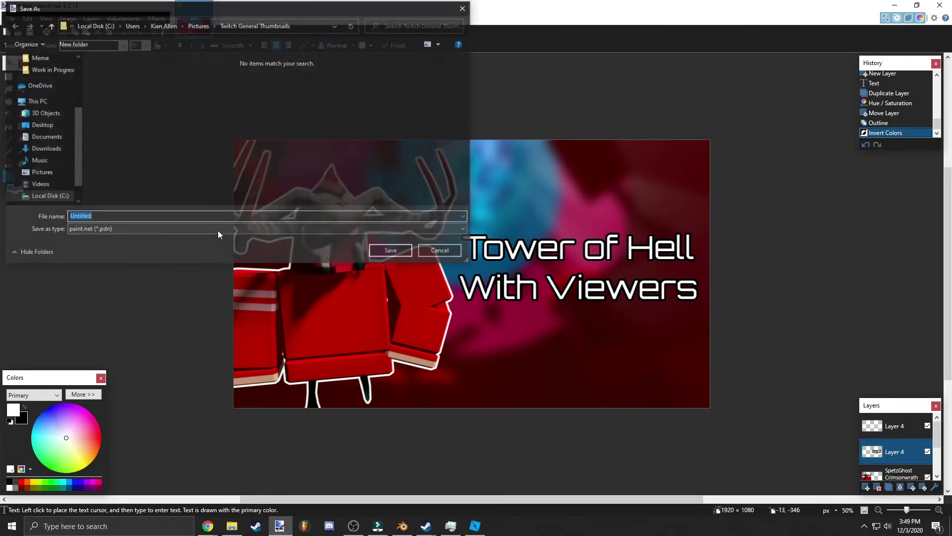
pyautogui.click(44, 173)
pyautogui.scroll(-1, 258, 159)
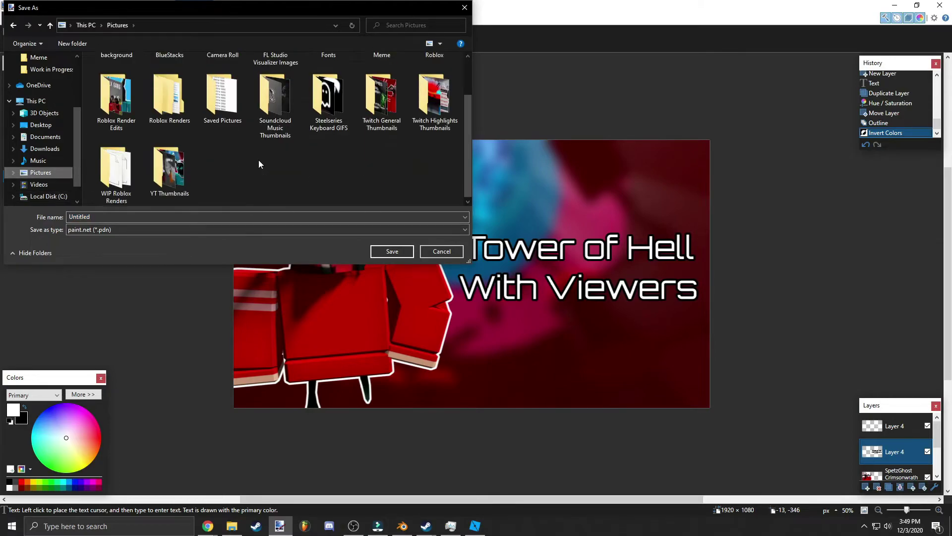
pyautogui.doubleClick(169, 163)
pyautogui.click(101, 231)
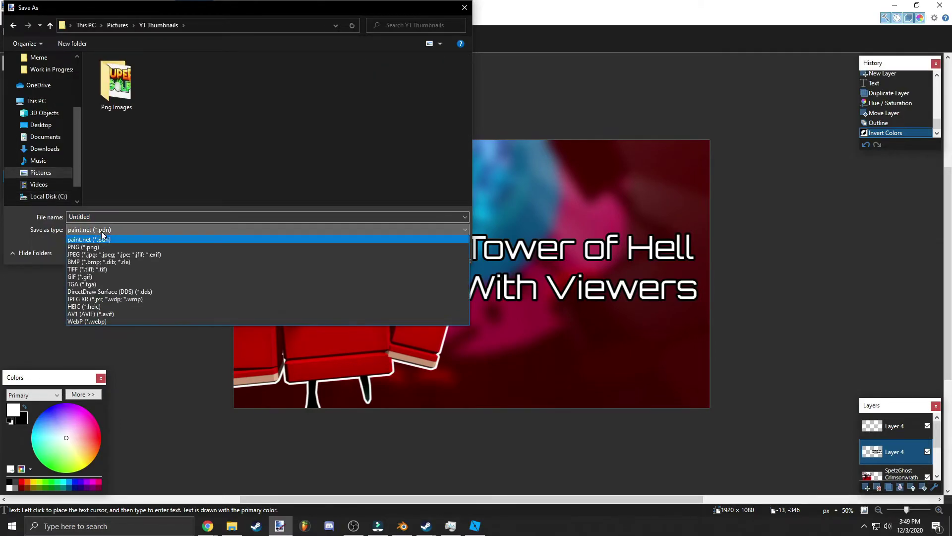
pyautogui.click(105, 254)
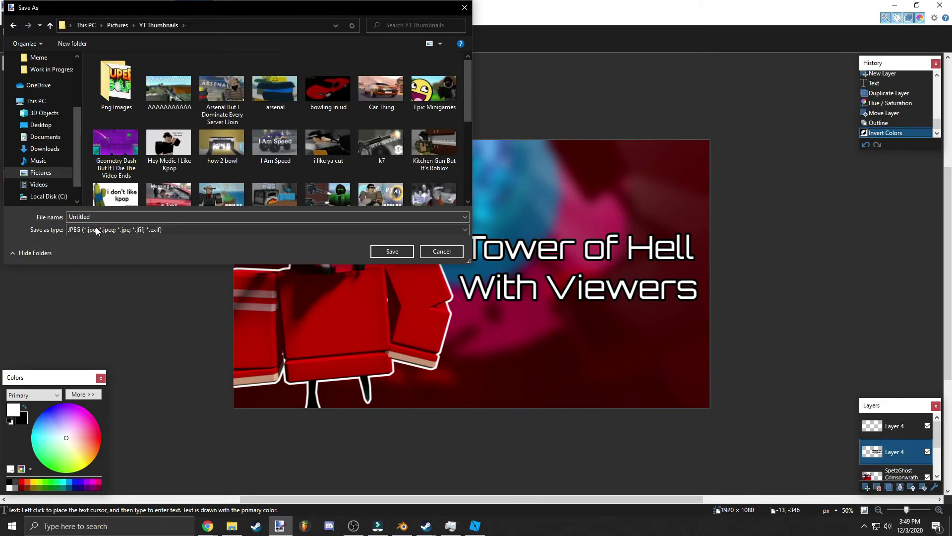
pyautogui.click(98, 231)
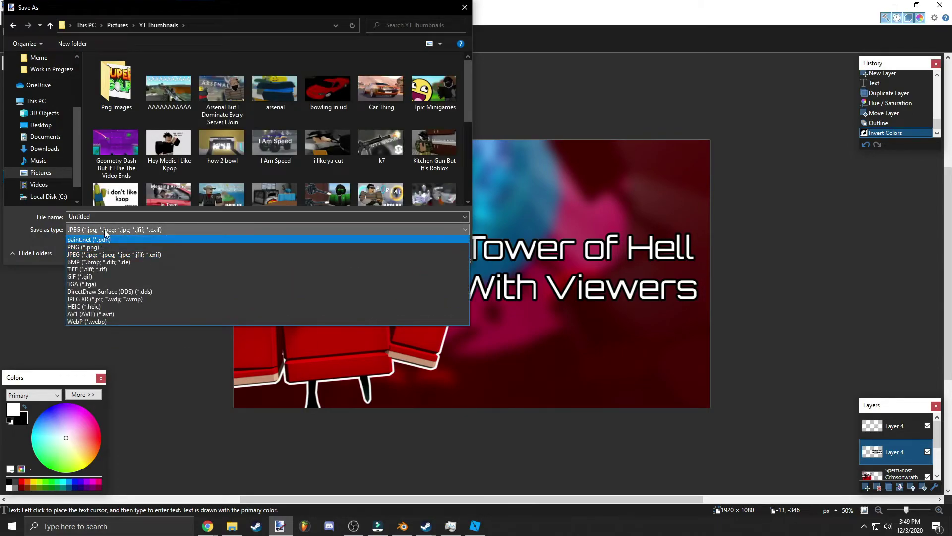
pyautogui.click(104, 230)
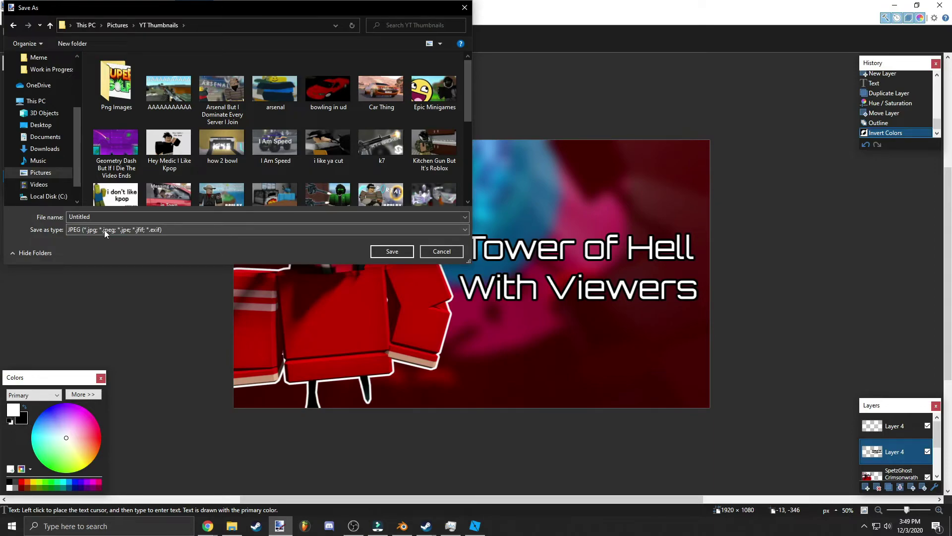
pyautogui.click(104, 231)
pyautogui.click(106, 229)
pyautogui.scroll(-3, 276, 175)
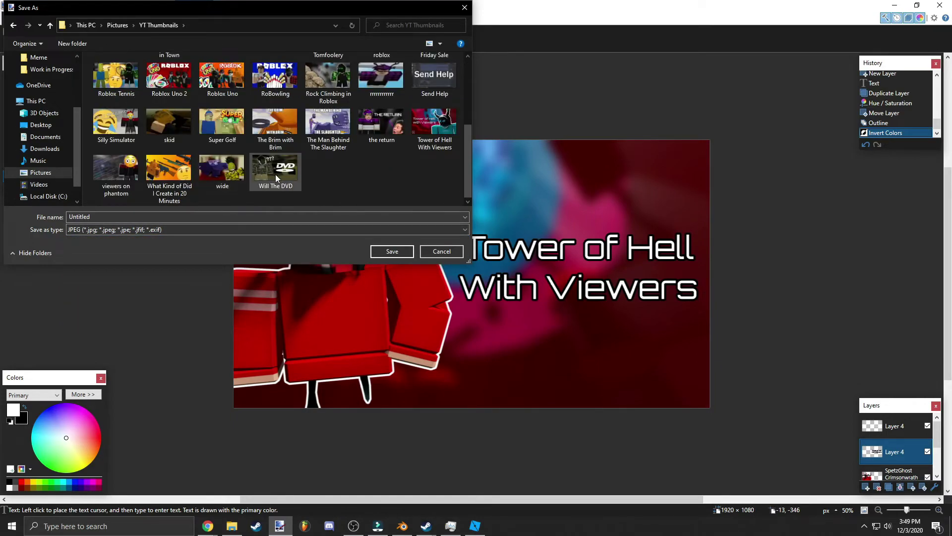
pyautogui.scroll(5, 277, 178)
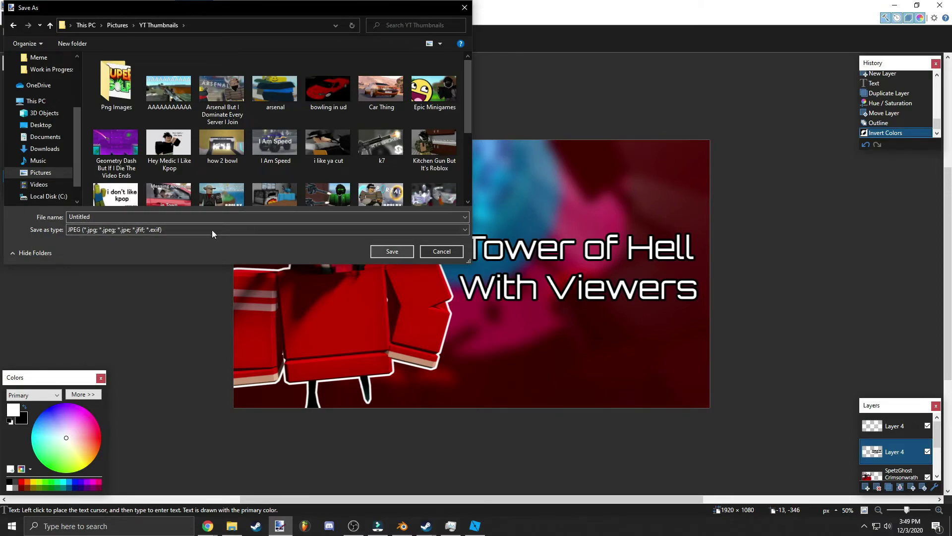
# Save the JPEG with quality 100 and 4:2:2 chroma subsampling, flattening the image to a single layer.
pyautogui.click(397, 253)
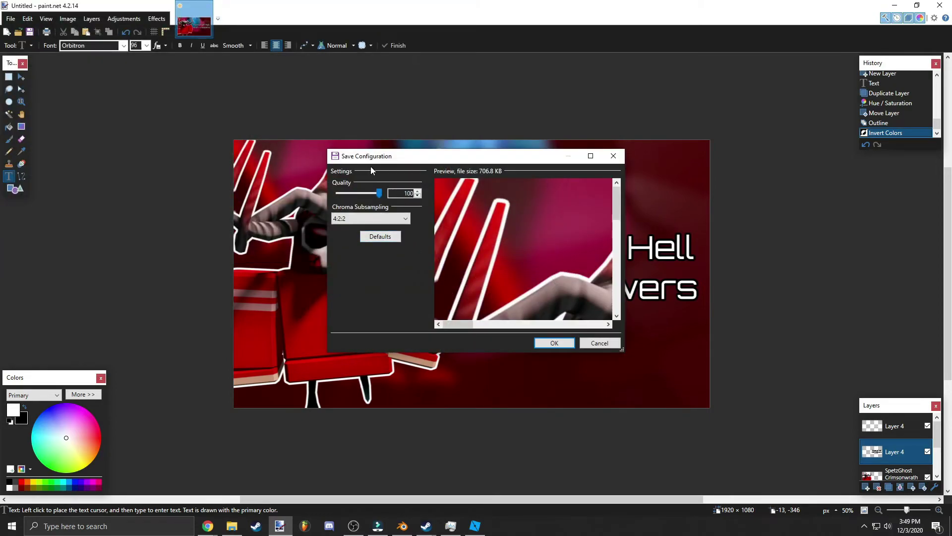
pyautogui.moveTo(368, 150); pyautogui.dragTo(349, 142)
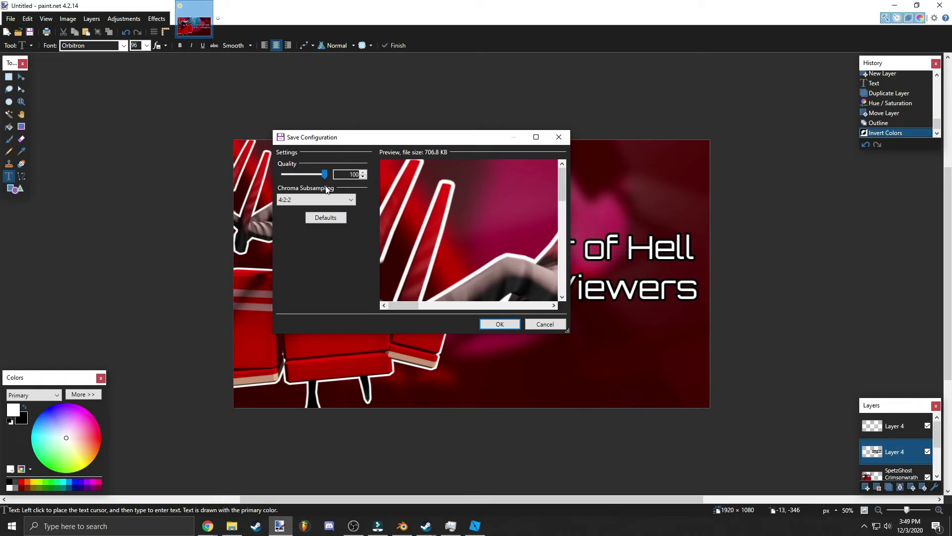
pyautogui.click(498, 325)
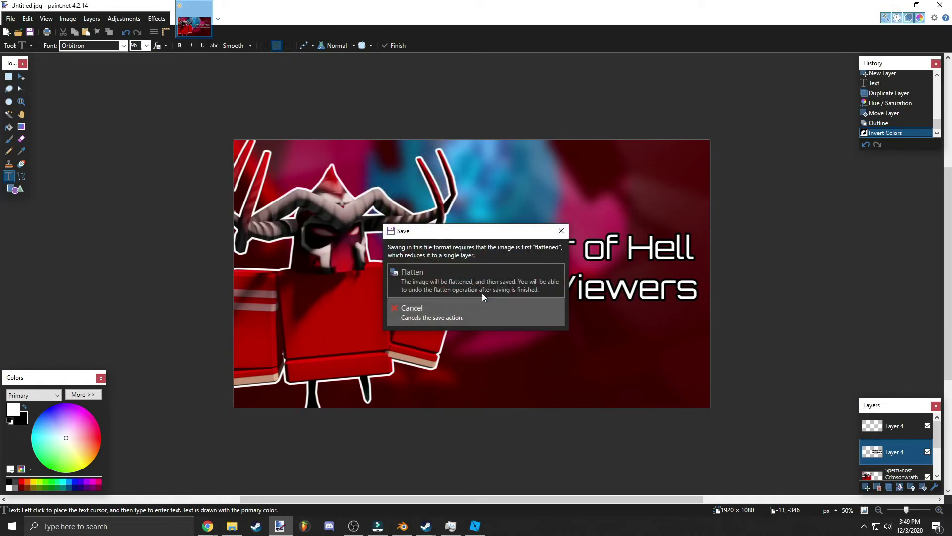
pyautogui.click(474, 276)
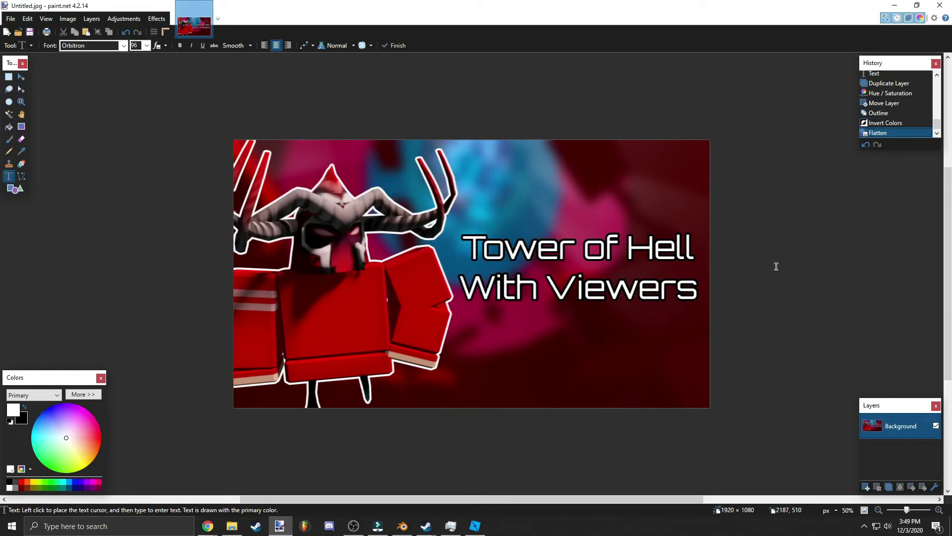